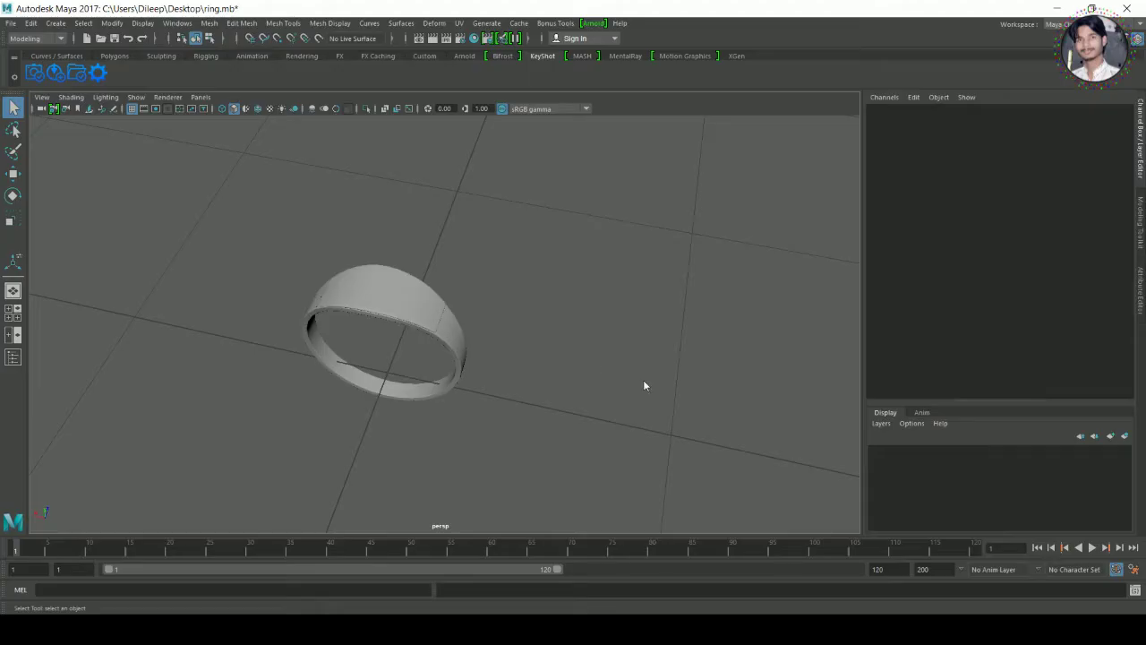
- Draw a Poly Cone (pCone1) on the grid next to the ring and frame it
{"action": "mouse_move", "coordinate": [643, 380]}
{"action": "right_mouse_down", "text": "shift"}
{"action": "mouse_move", "coordinate": [640, 412]}
{"action": "mouse_move", "coordinate": [564, 401]}
{"action": "right_mouse_up", "text": "shift"}
{"action": "mouse_move", "coordinate": [670, 435]}
{"action": "left_mouse_down"}
{"action": "mouse_move", "coordinate": [687, 468]}
{"action": "mouse_move", "coordinate": [711, 408]}
{"action": "mouse_move", "coordinate": [670, 439]}
{"action": "mouse_move", "coordinate": [662, 418]}
{"action": "mouse_move", "coordinate": [670, 430]}
{"action": "mouse_move", "coordinate": [684, 412]}
{"action": "left_mouse_up"}
{"action": "key", "text": "f"}
{"action": "left_click_drag", "start_coordinate": [606, 430], "coordinate": [643, 398], "text": "alt"}
- Hide the grid and give the cone 8 axis subdivisions and 2 cap divisions
{"action": "left_click", "coordinate": [131, 108]}
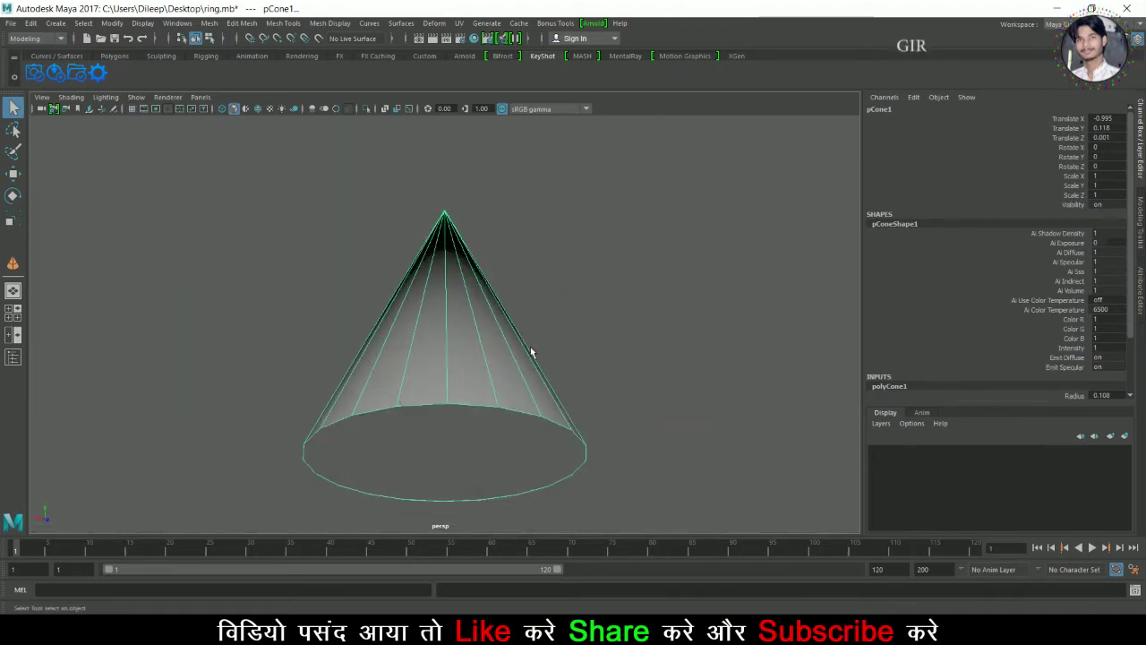
{"action": "scroll", "coordinate": [1061, 365], "scroll_direction": "down", "scroll_amount": 3}
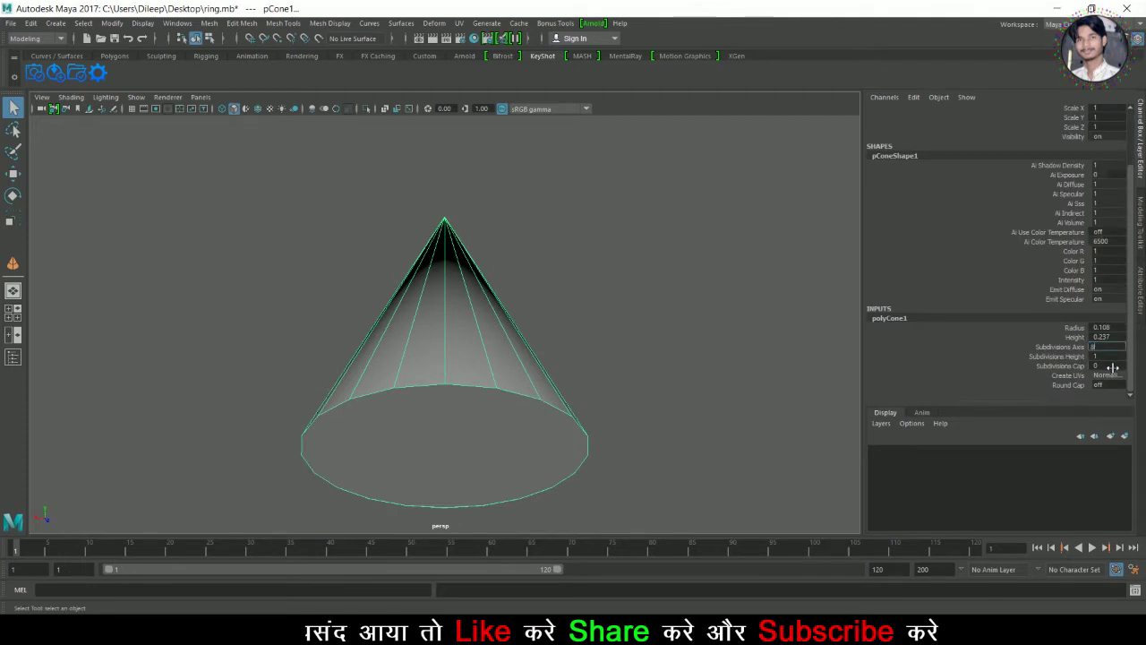
{"action": "key", "text": "Tab"}
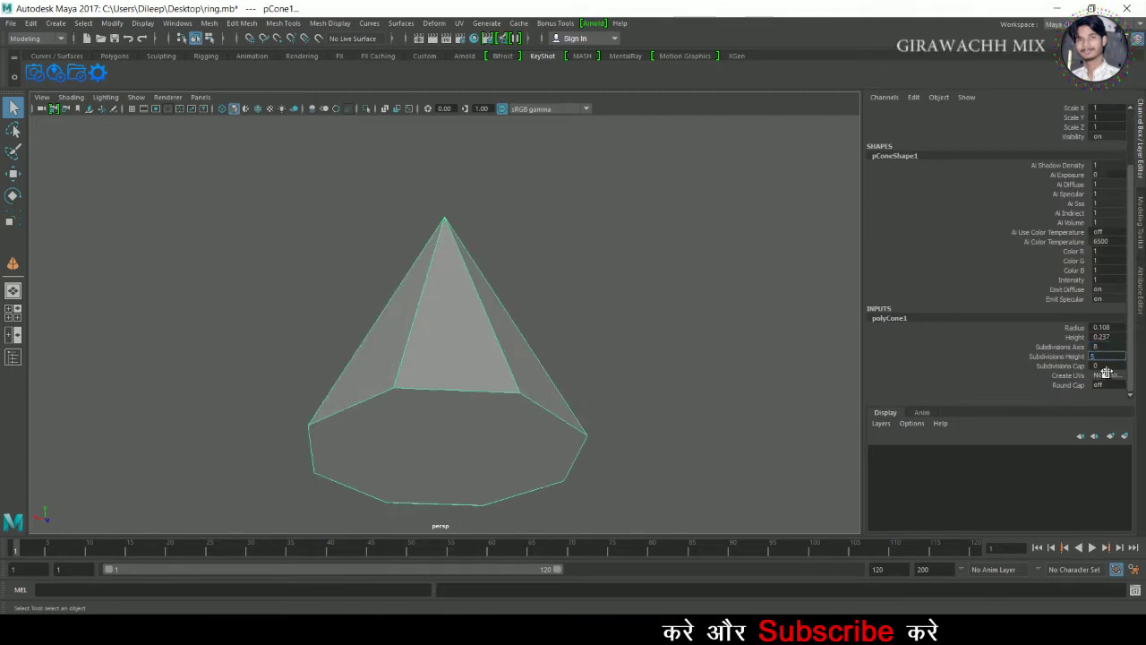
{"action": "key", "text": "Tab"}
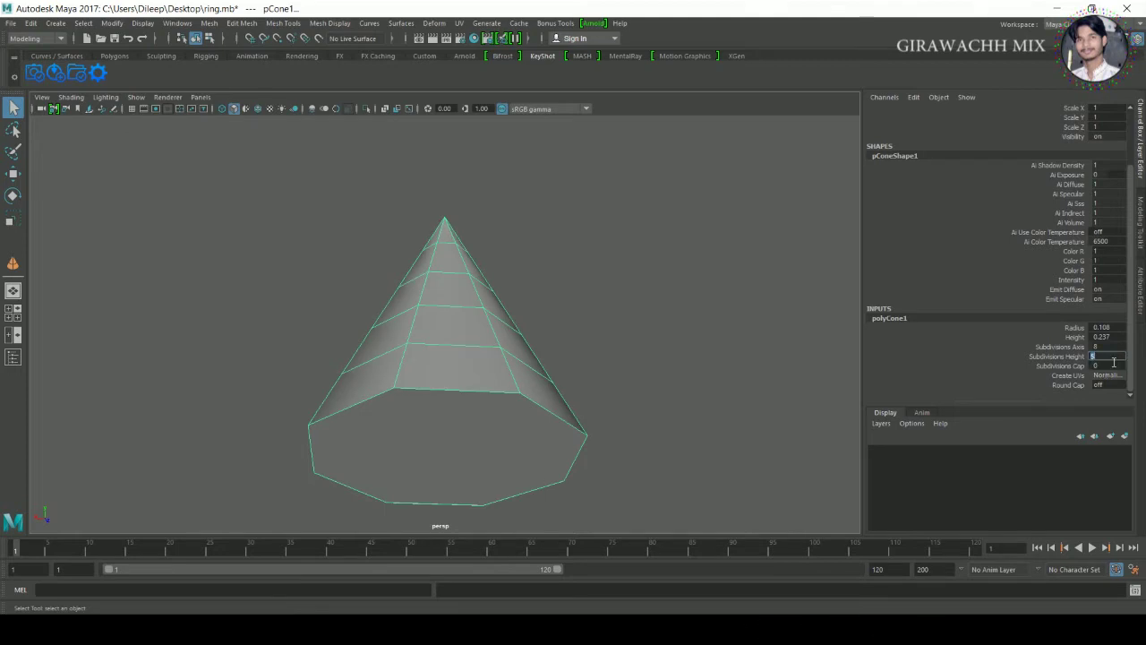
{"action": "key", "text": "Tab"}
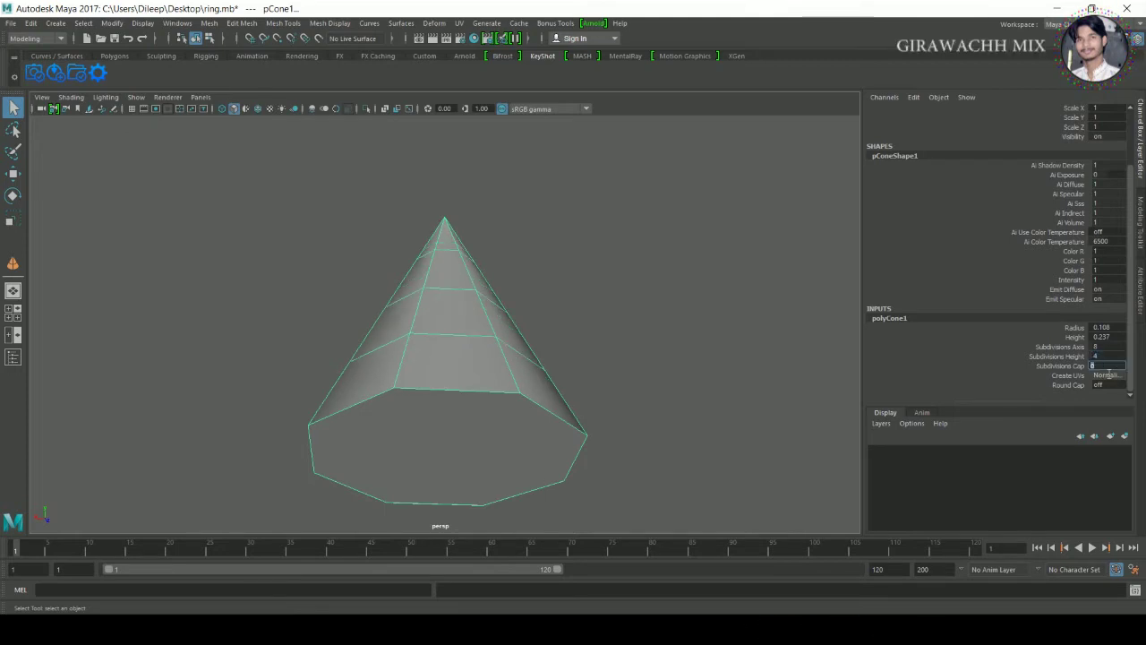
{"action": "left_click", "coordinate": [1114, 347]}
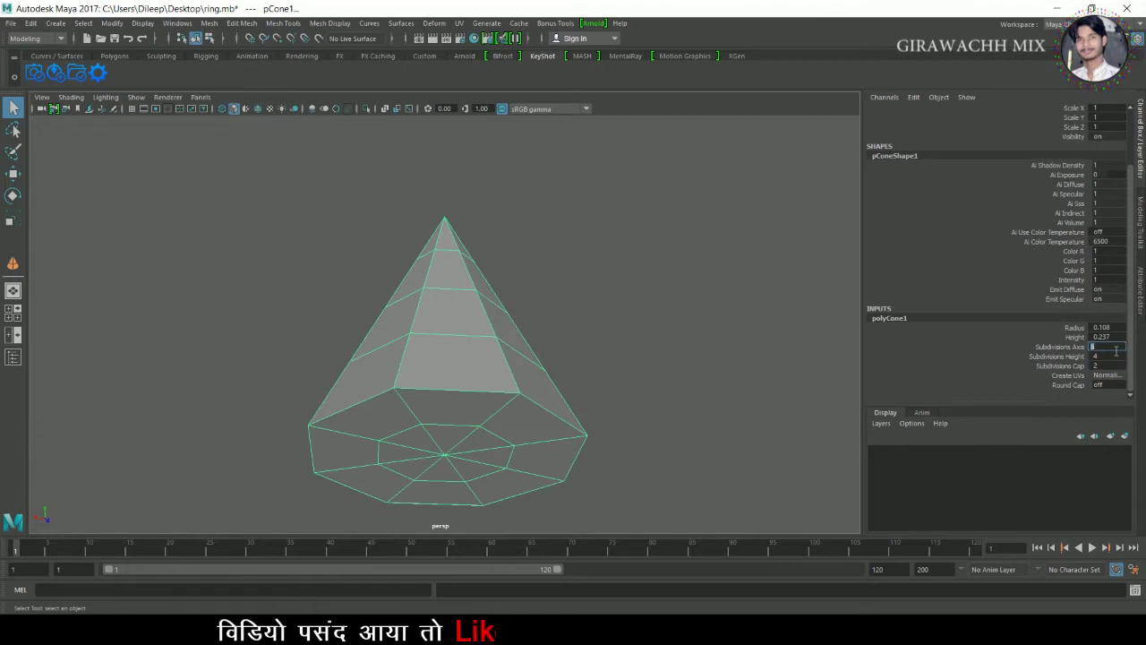
{"action": "key", "text": "Return"}
- Reduce the cone's height divisions to 3 and reselect it
{"action": "left_click_drag", "start_coordinate": [537, 430], "coordinate": [537, 384], "text": "alt"}
{"action": "mouse_move", "coordinate": [487, 276]}
{"action": "right_mouse_down"}
{"action": "mouse_move", "coordinate": [389, 256]}
{"action": "mouse_move", "coordinate": [577, 323]}
{"action": "right_mouse_up"}
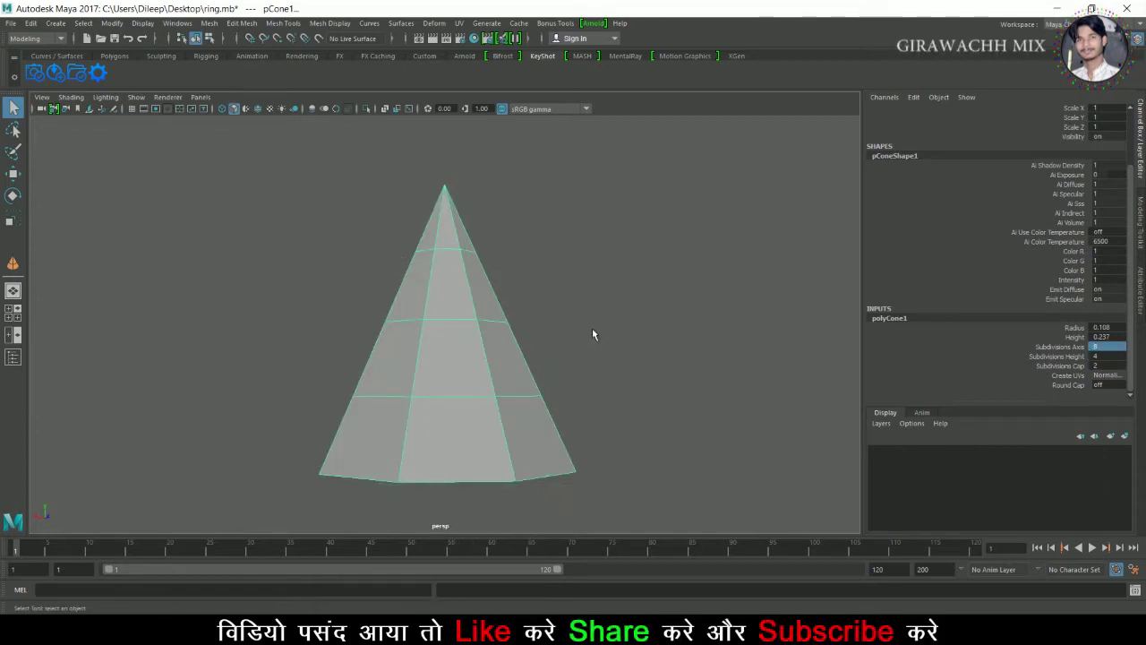
{"action": "left_click", "coordinate": [1108, 349]}
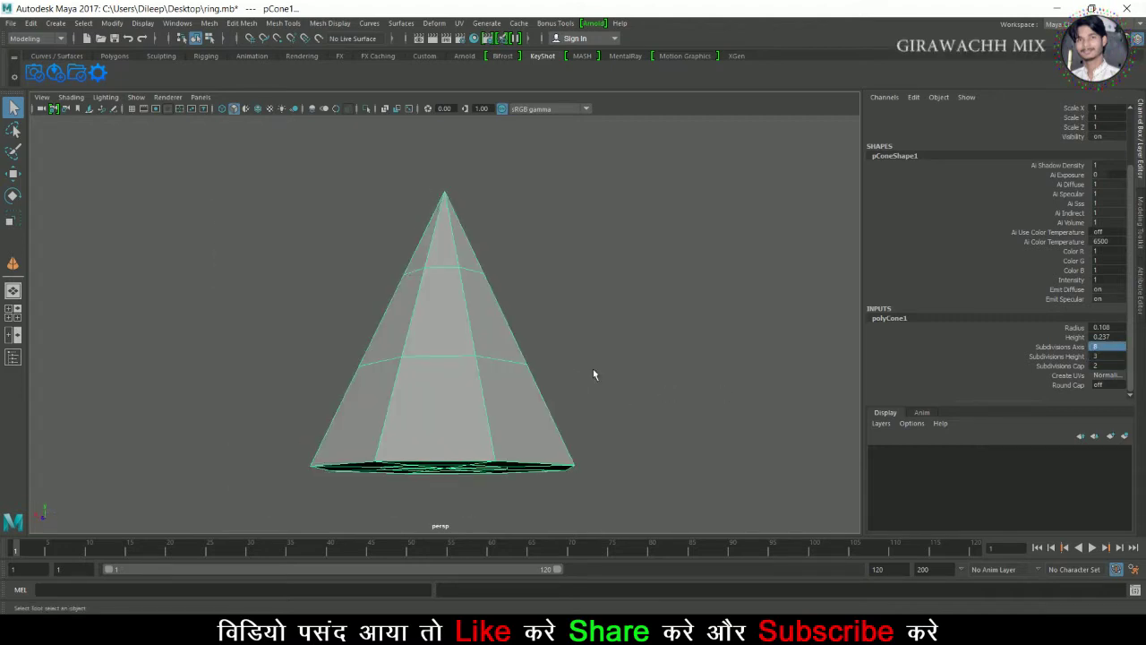
{"action": "right_click_drag", "start_coordinate": [486, 272], "coordinate": [507, 358]}
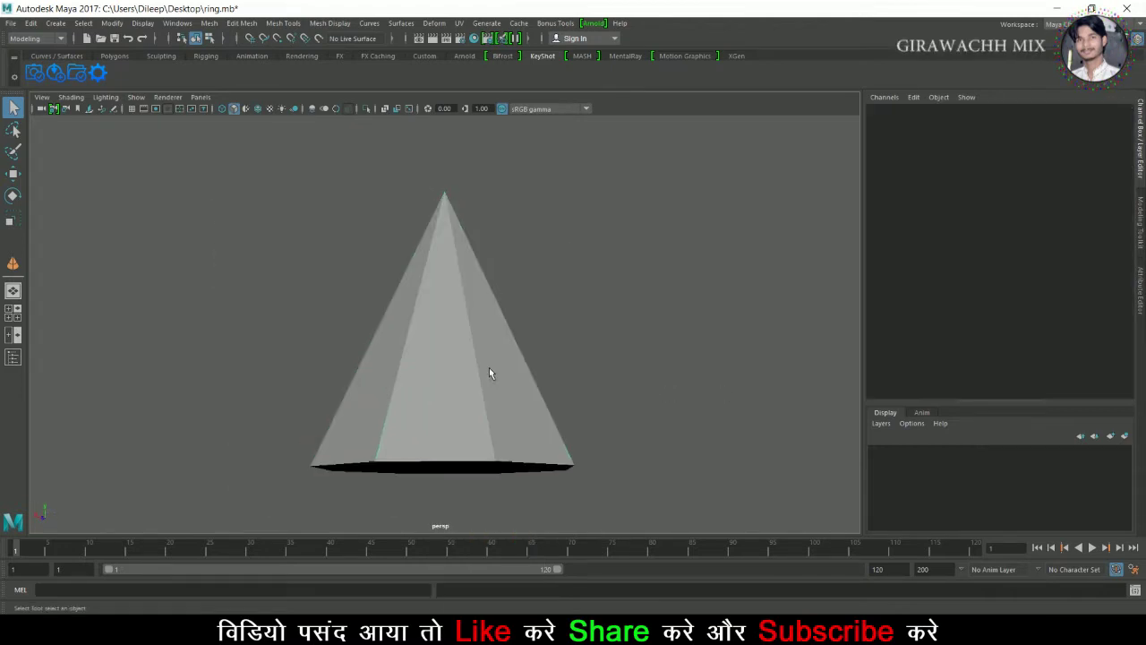
{"action": "left_click", "coordinate": [486, 395]}
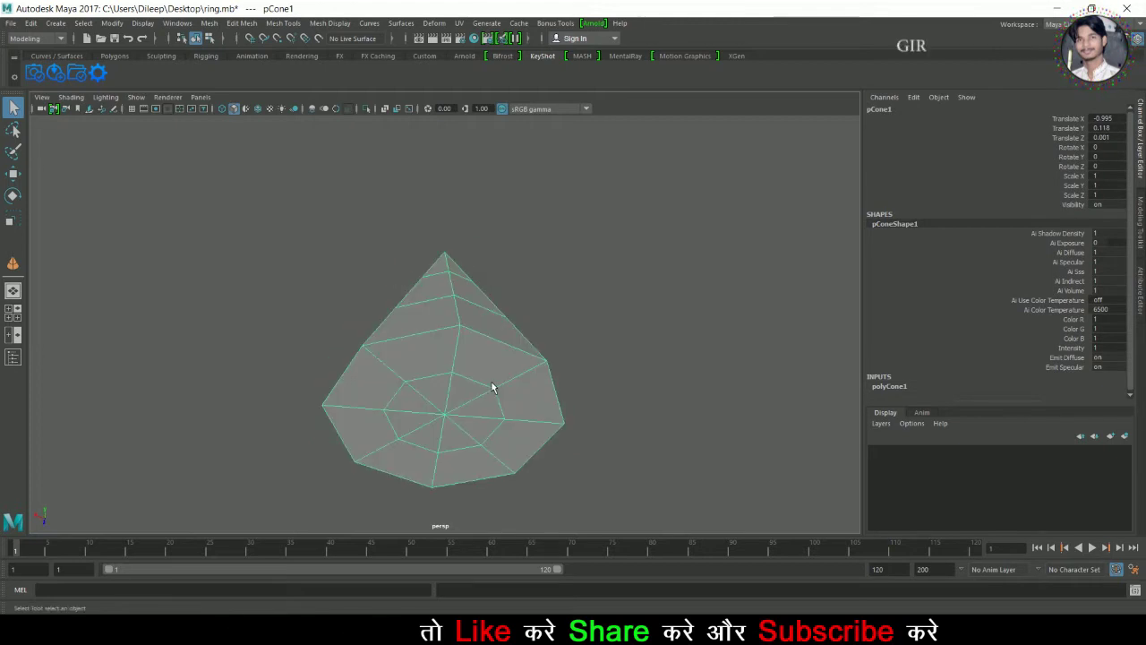
- Maximize the front view and frame the cone in it
{"action": "mouse_move", "coordinate": [500, 393]}
{"action": "left_mouse_down", "text": "alt"}
{"action": "mouse_move", "coordinate": [469, 432]}
{"action": "mouse_move", "coordinate": [341, 456]}
{"action": "left_mouse_up", "text": "alt"}
{"action": "scroll", "coordinate": [468, 428], "scroll_direction": "down", "scroll_amount": 3}
{"action": "key", "text": "space"}
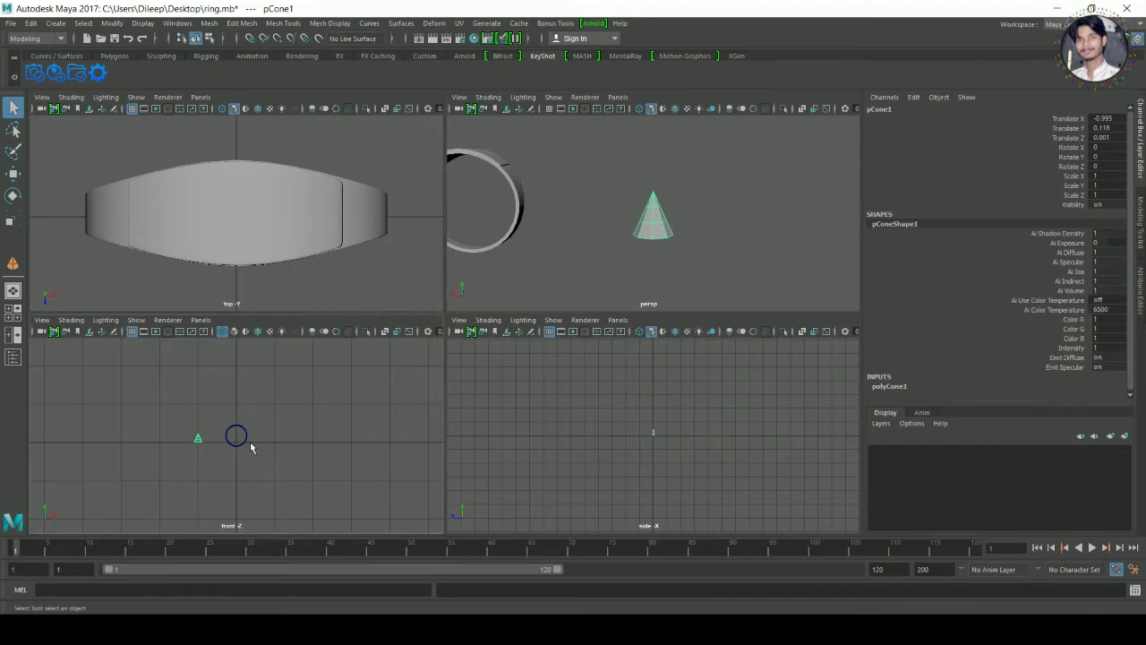
{"action": "key", "text": "space"}
{"action": "key", "text": "f"}
- Rotate the cone upside down, setting Rotate X exactly to 180
{"action": "key", "text": "w"}
{"action": "key", "text": "e"}
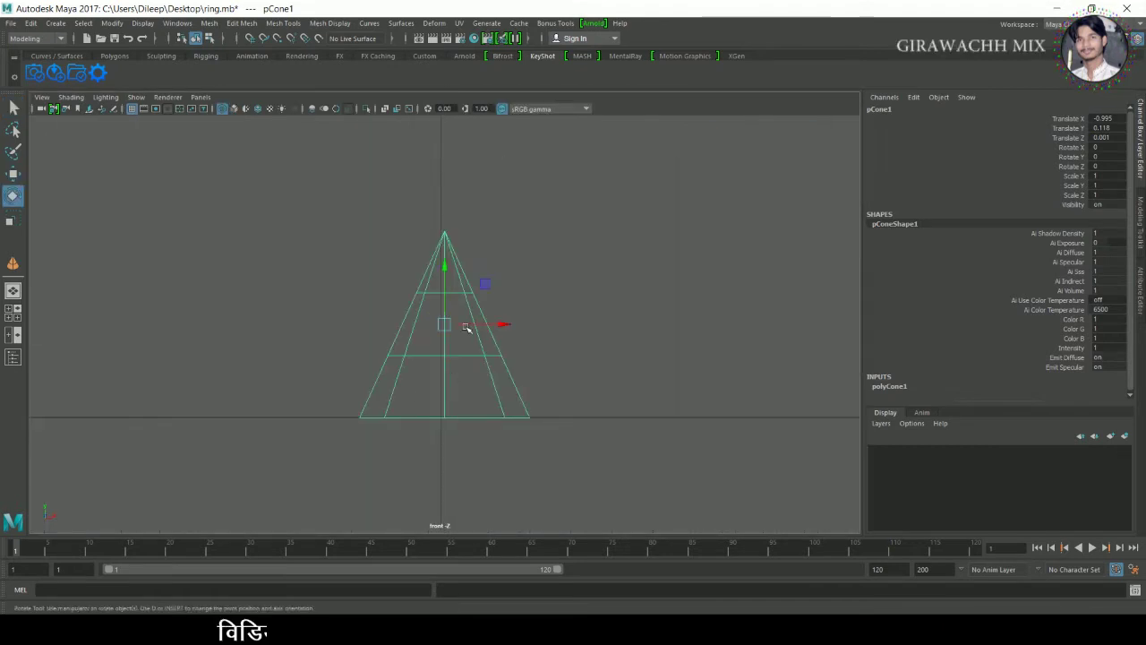
{"action": "left_click_drag", "start_coordinate": [452, 304], "coordinate": [434, 413]}
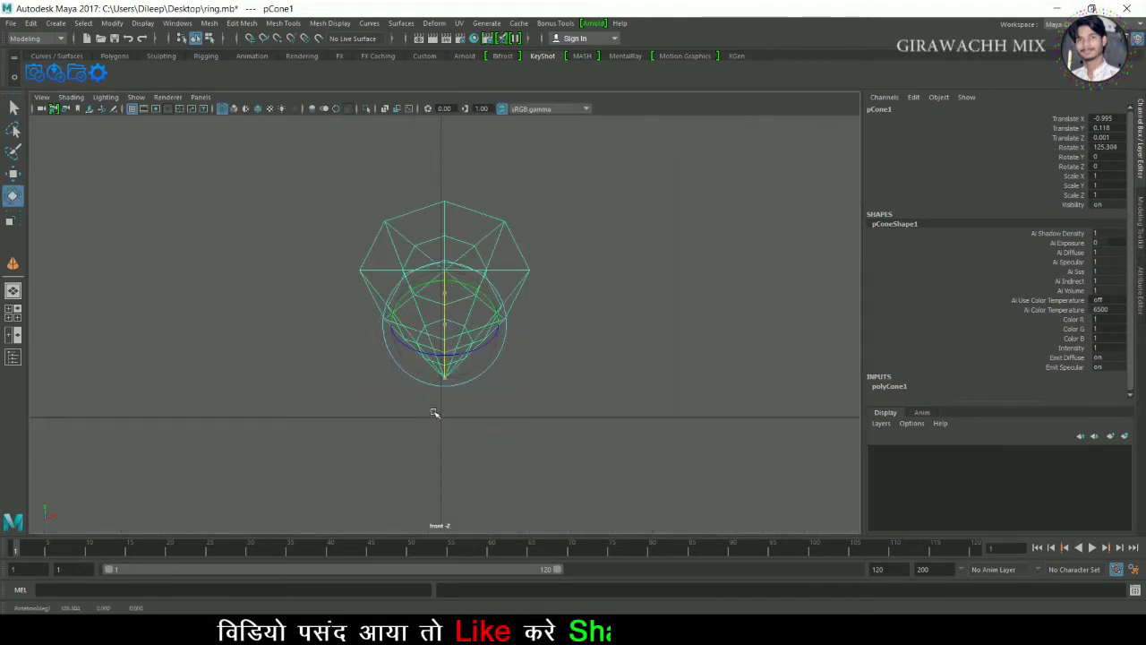
{"action": "left_click_drag", "start_coordinate": [463, 309], "coordinate": [456, 359]}
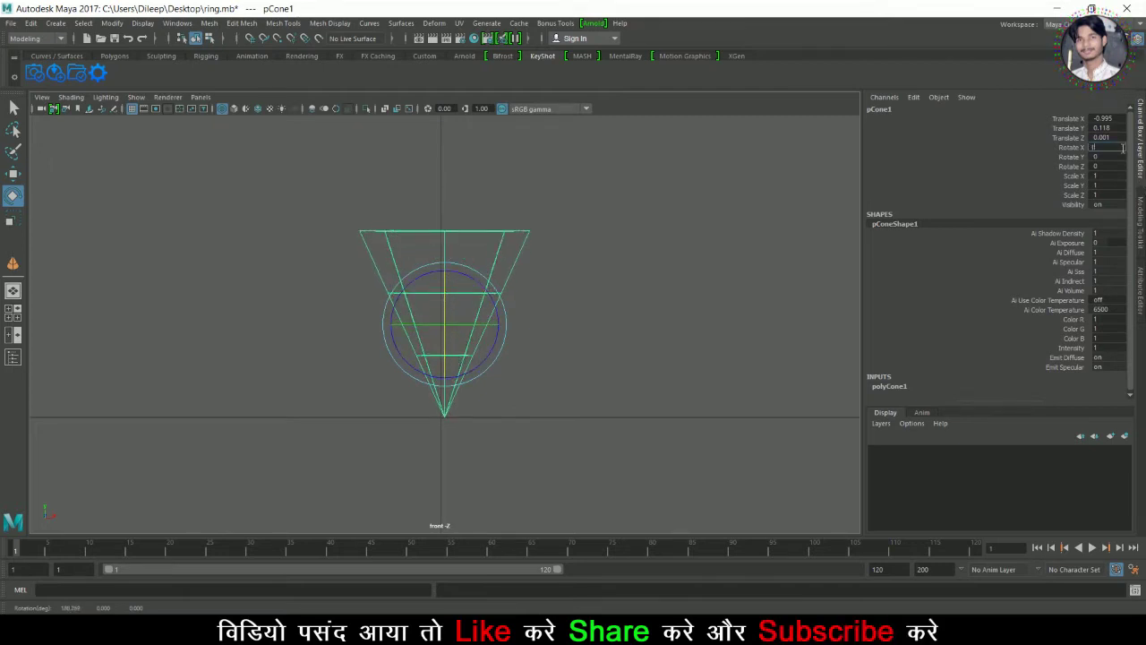
{"action": "left_click", "coordinate": [501, 269]}
{"action": "left_click", "coordinate": [519, 284]}
- Return to the perspective view and zoom in on the inverted cone
{"action": "key", "text": "space"}
{"action": "scroll", "coordinate": [630, 336], "scroll_direction": "up", "scroll_amount": 2}
{"action": "scroll", "coordinate": [582, 358], "scroll_direction": "up", "scroll_amount": 2}
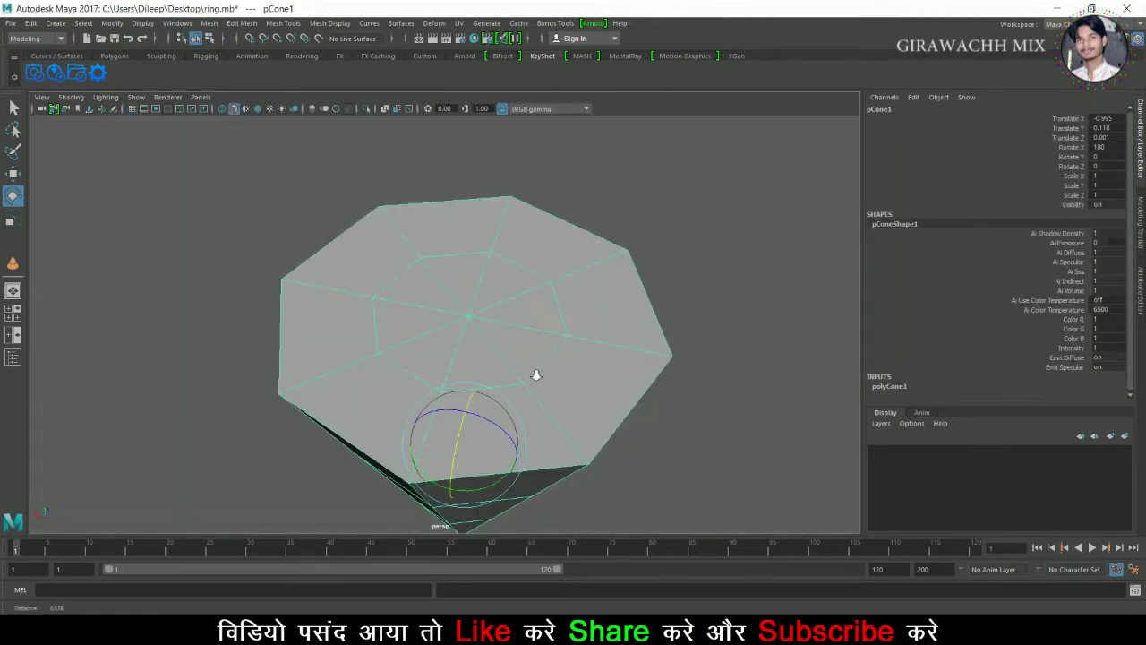
{"action": "scroll", "coordinate": [538, 378], "scroll_direction": "down", "scroll_amount": 2}
{"action": "right_click_drag", "start_coordinate": [479, 277], "coordinate": [410, 288]}
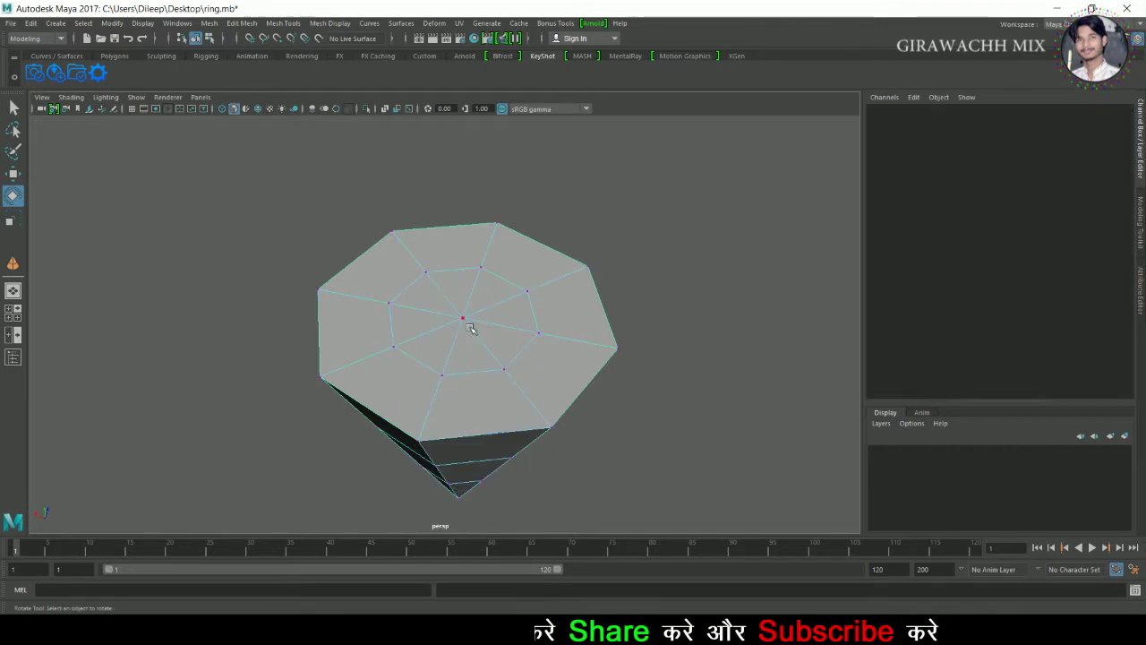
- Select the centre vertex of the gem's top and nudge it vertically
{"action": "left_click", "coordinate": [469, 293]}
{"action": "key", "text": "w"}
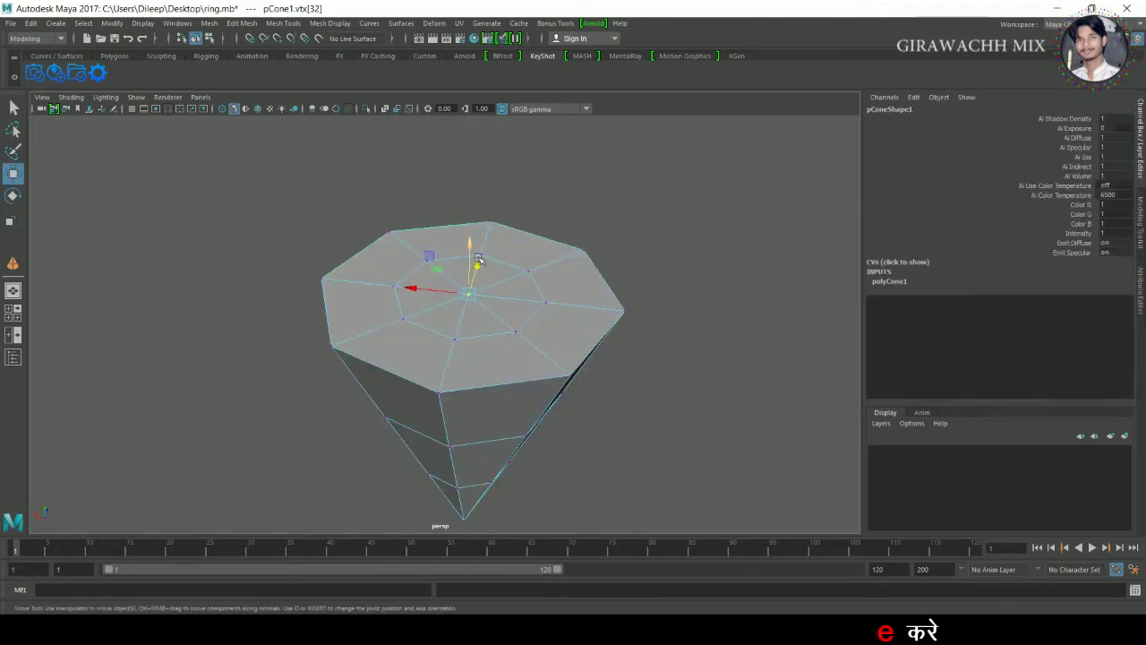
{"action": "left_click_drag", "start_coordinate": [479, 260], "coordinate": [479, 261]}
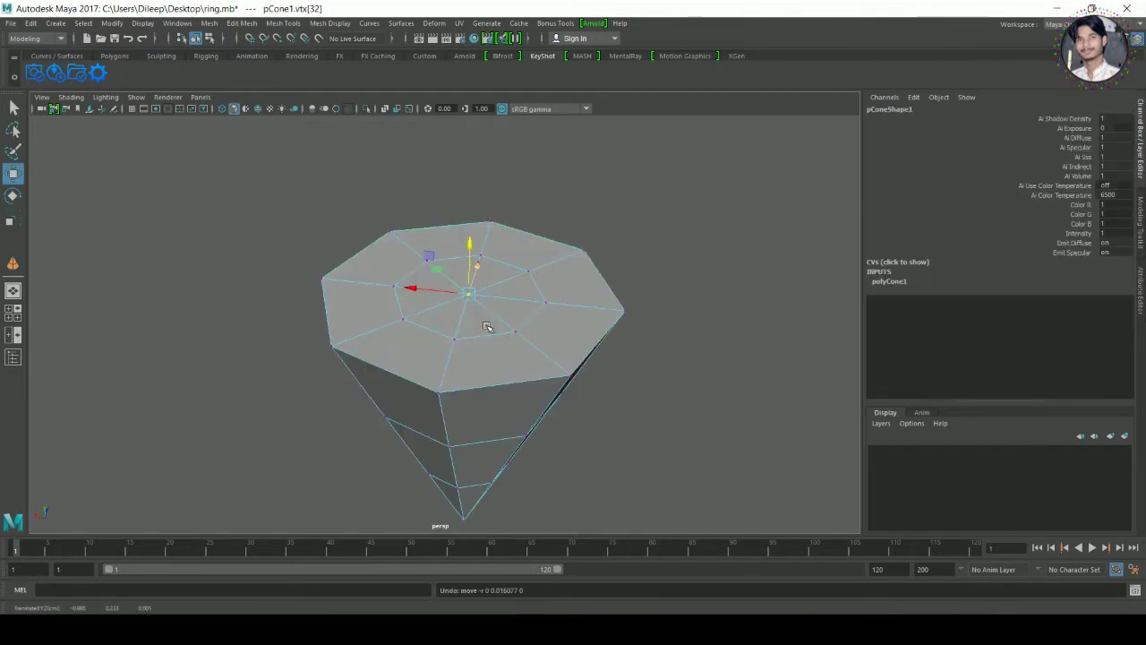
{"action": "scroll", "coordinate": [492, 331], "scroll_direction": "up", "scroll_amount": 3}
{"action": "scroll", "coordinate": [499, 335], "scroll_direction": "down", "scroll_amount": 2}
- Return to Object Mode, deselect the gem, and start the Insert Edge Loop Tool
{"action": "right_click_drag", "start_coordinate": [362, 276], "coordinate": [415, 261]}
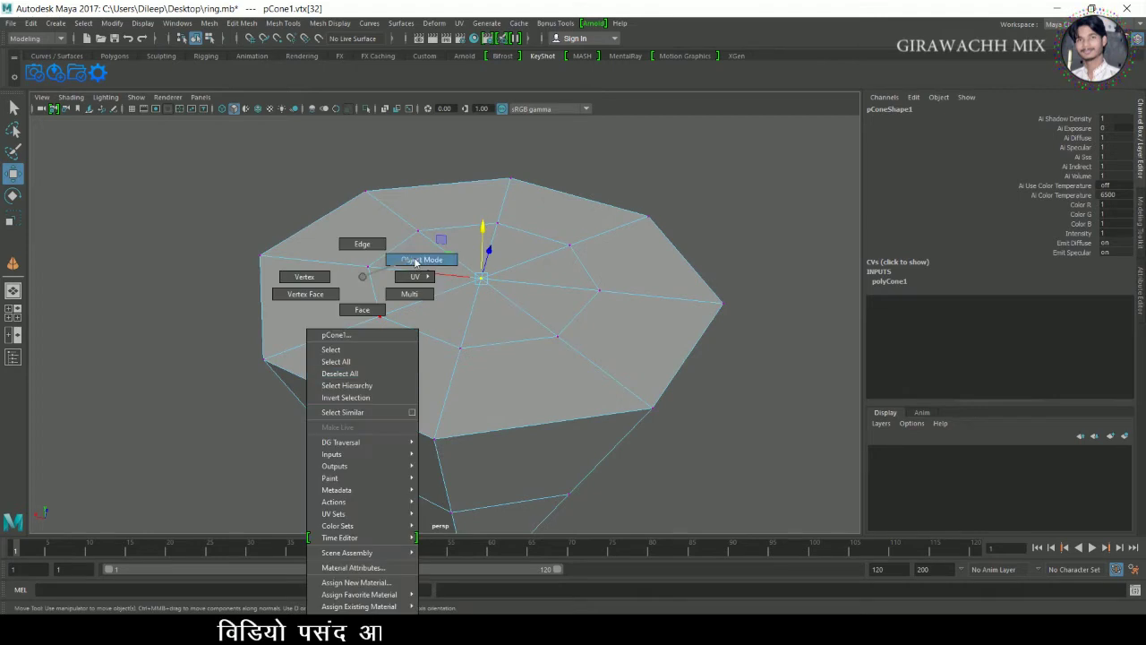
{"action": "right_click_drag", "start_coordinate": [342, 277], "coordinate": [434, 241]}
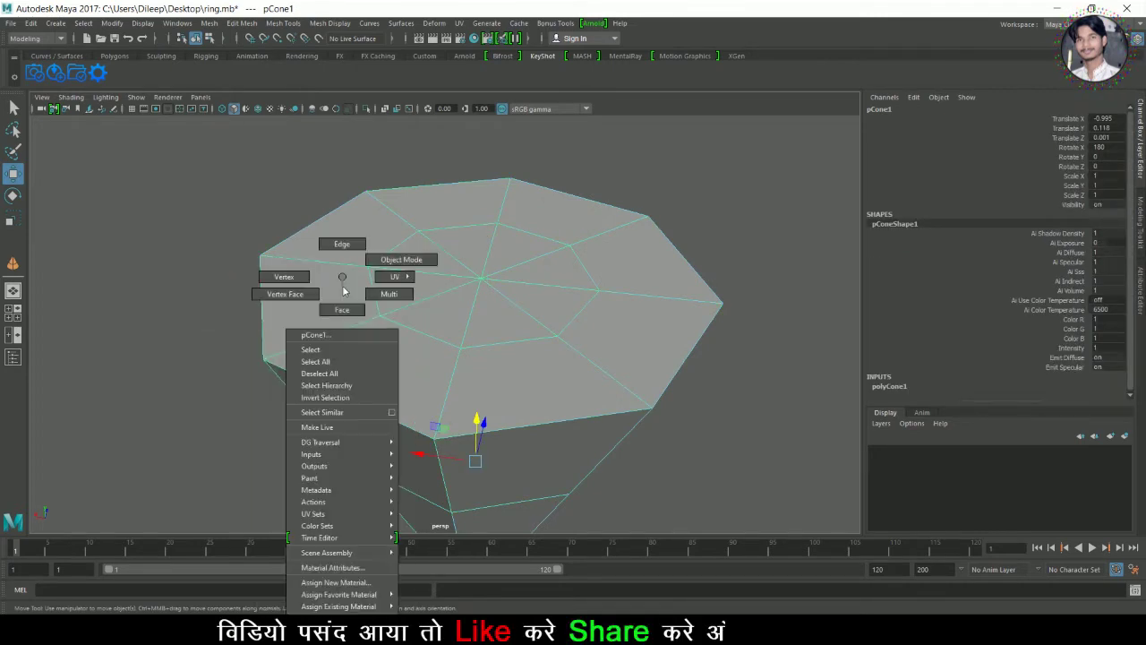
{"action": "right_click", "coordinate": [440, 286], "text": "shift"}
{"action": "right_click", "coordinate": [379, 277]}
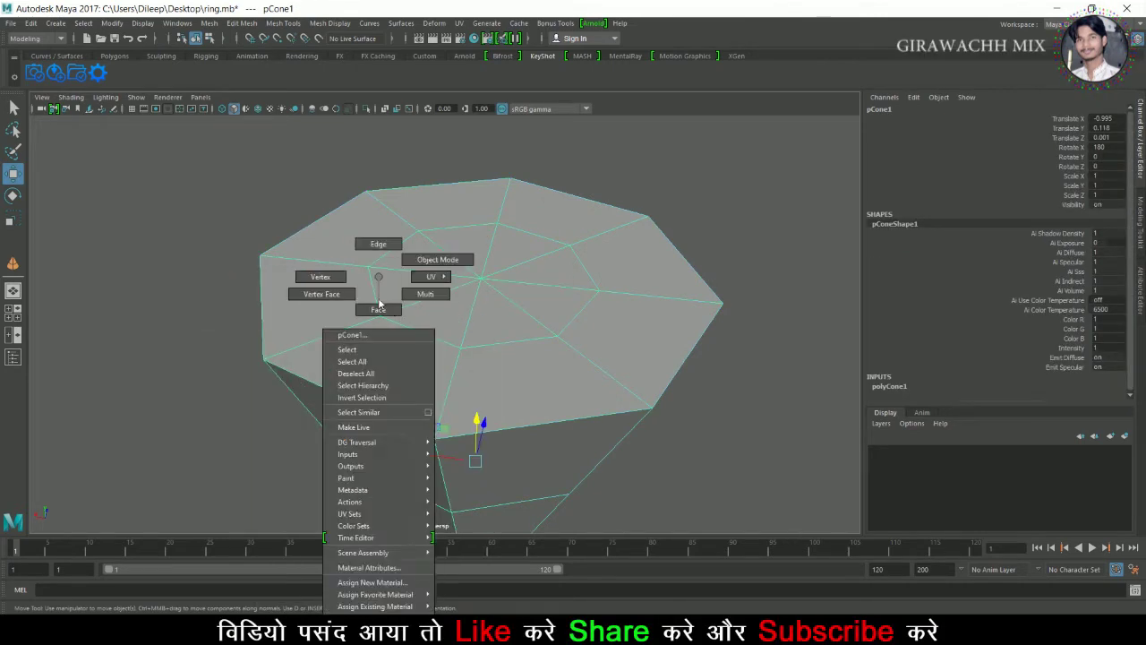
{"action": "left_click", "coordinate": [247, 336]}
{"action": "right_click_drag", "start_coordinate": [430, 276], "coordinate": [574, 207]}
{"action": "right_click_drag", "start_coordinate": [461, 240], "coordinate": [373, 280], "text": "shift"}
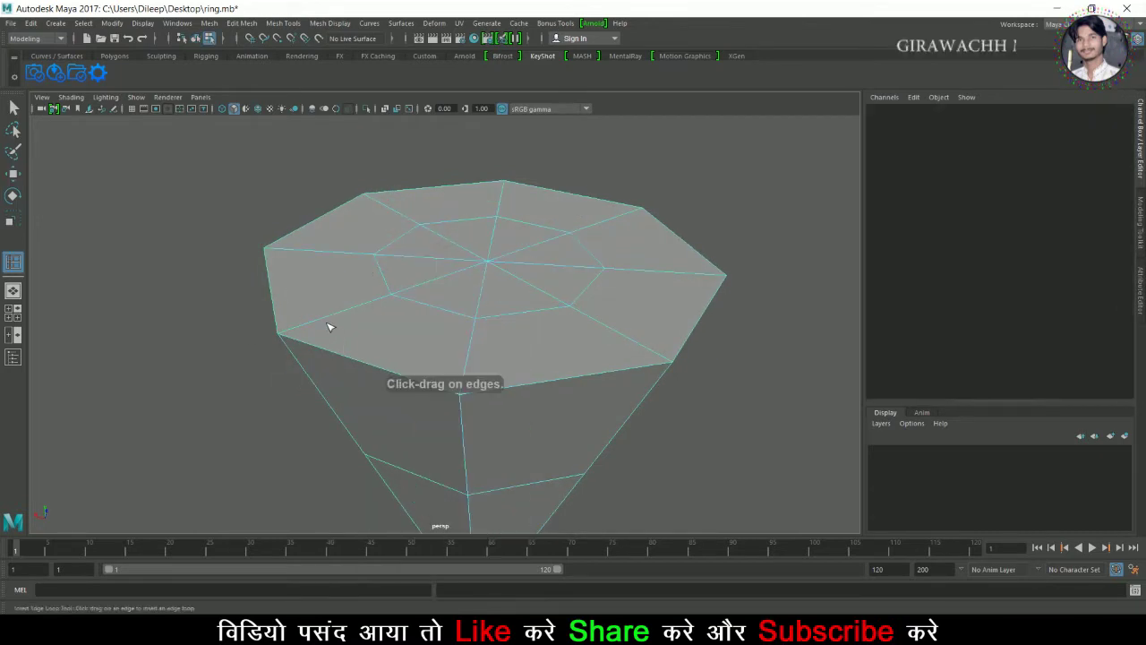
- Insert an edge loop just below the gem's top rim and raise it vertically
{"action": "left_click", "coordinate": [327, 325]}
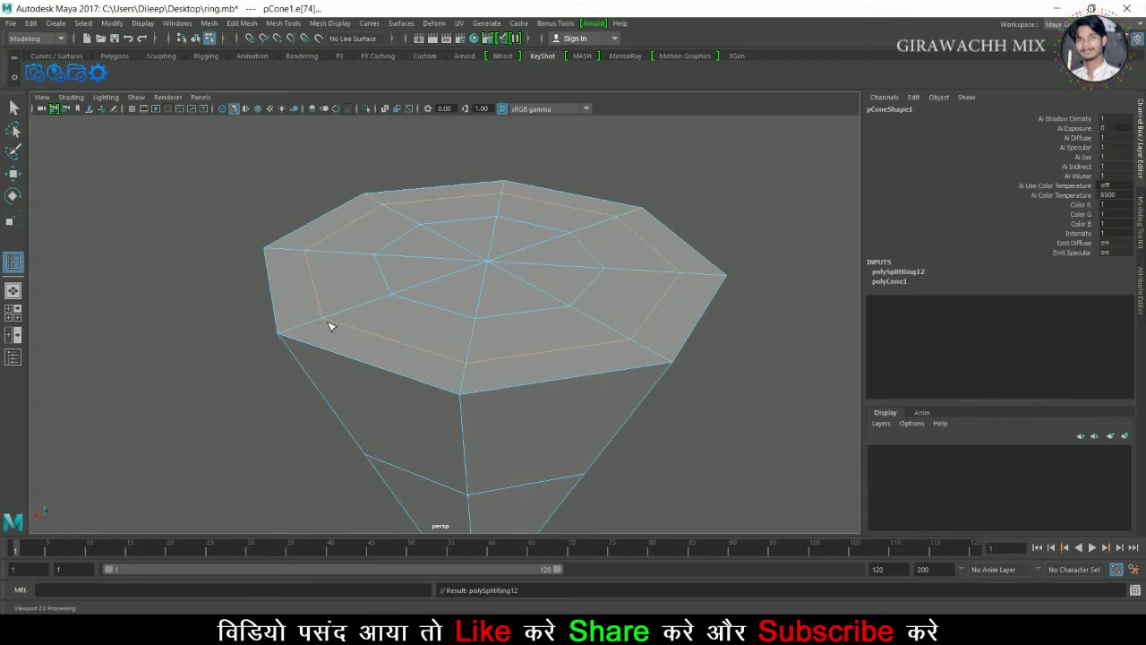
{"action": "key", "text": "w"}
{"action": "left_click", "coordinate": [333, 356]}
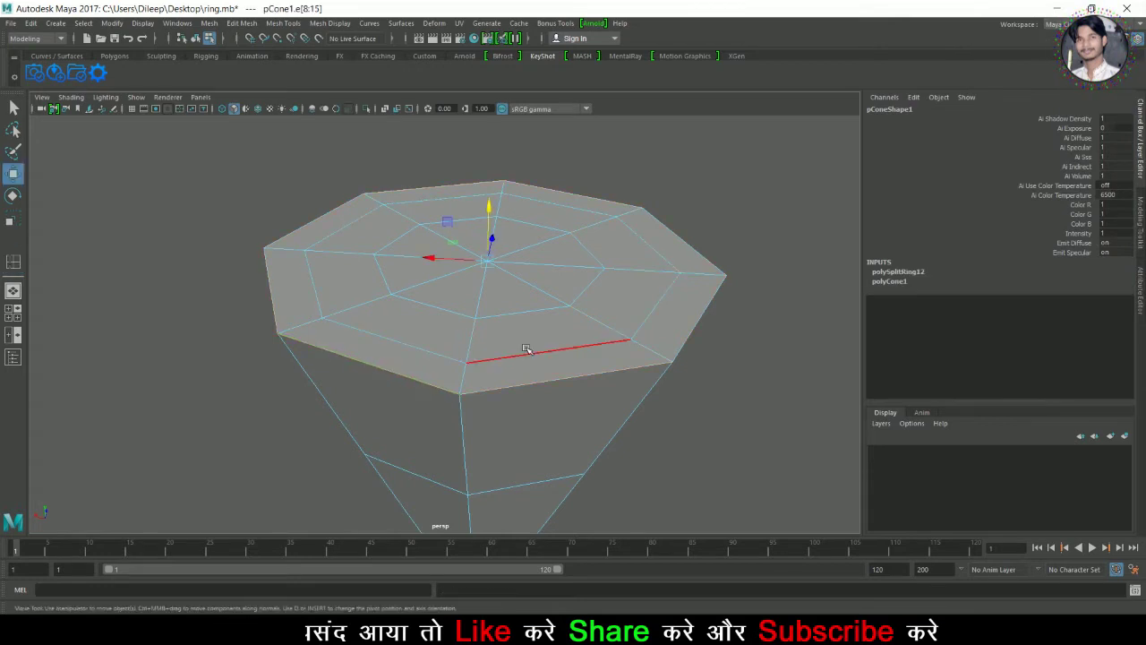
{"action": "left_click_drag", "start_coordinate": [526, 350], "coordinate": [538, 268], "text": "alt"}
{"action": "mouse_move", "coordinate": [533, 179]}
{"action": "left_mouse_down"}
{"action": "mouse_move", "coordinate": [556, 190]}
{"action": "mouse_move", "coordinate": [573, 335]}
{"action": "mouse_move", "coordinate": [558, 366]}
{"action": "left_mouse_up"}
{"action": "scroll", "coordinate": [572, 351], "scroll_direction": "up", "scroll_amount": 5}
- Return to Object Mode, reselect the gem, and check smooth preview before reverting to faceted display
{"action": "right_click_drag", "start_coordinate": [392, 312], "coordinate": [452, 291]}
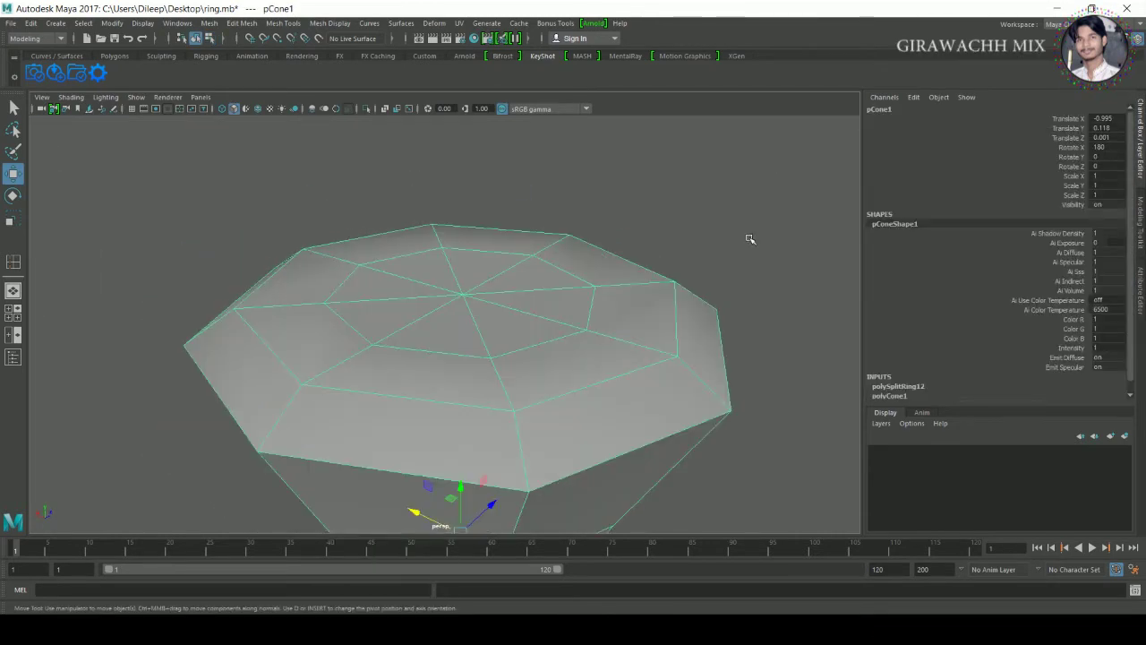
{"action": "scroll", "coordinate": [750, 239], "scroll_direction": "down", "scroll_amount": 5}
{"action": "left_click", "coordinate": [751, 239]}
{"action": "left_click", "coordinate": [447, 376]}
{"action": "key", "text": "3"}
{"action": "key", "text": "1"}
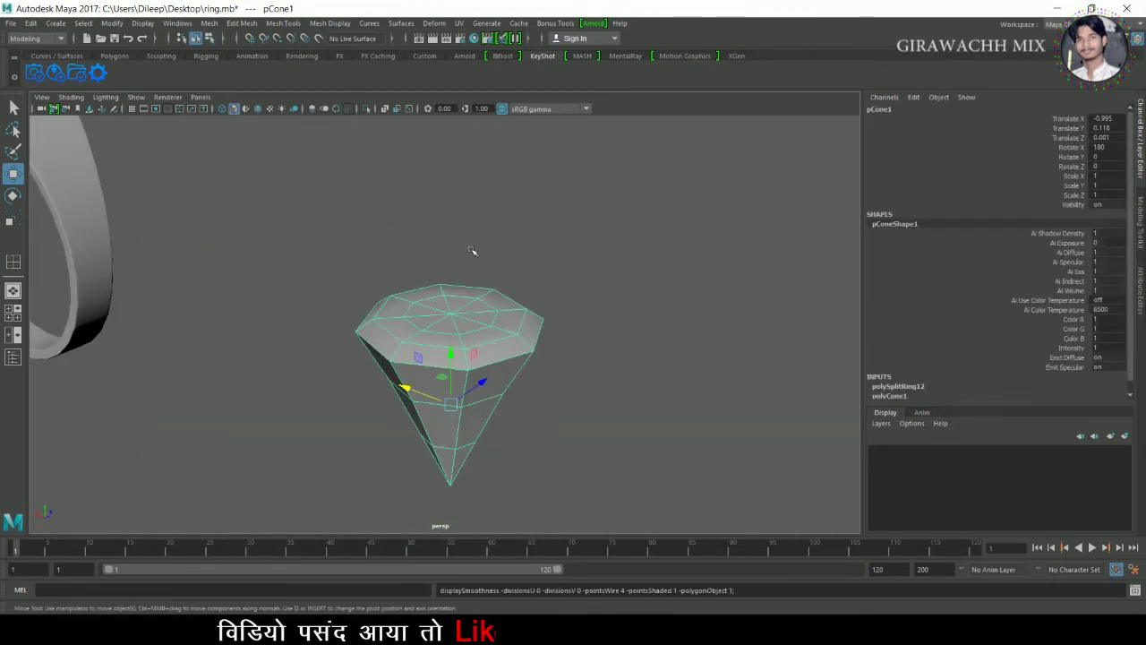
- Switch to vertex mode and select two vertices on the gem's top ring
{"action": "left_click_drag", "start_coordinate": [471, 250], "coordinate": [543, 281], "text": "alt"}
{"action": "scroll", "coordinate": [542, 281], "scroll_direction": "up", "scroll_amount": 3}
{"action": "scroll", "coordinate": [511, 295], "scroll_direction": "down", "scroll_amount": 1}
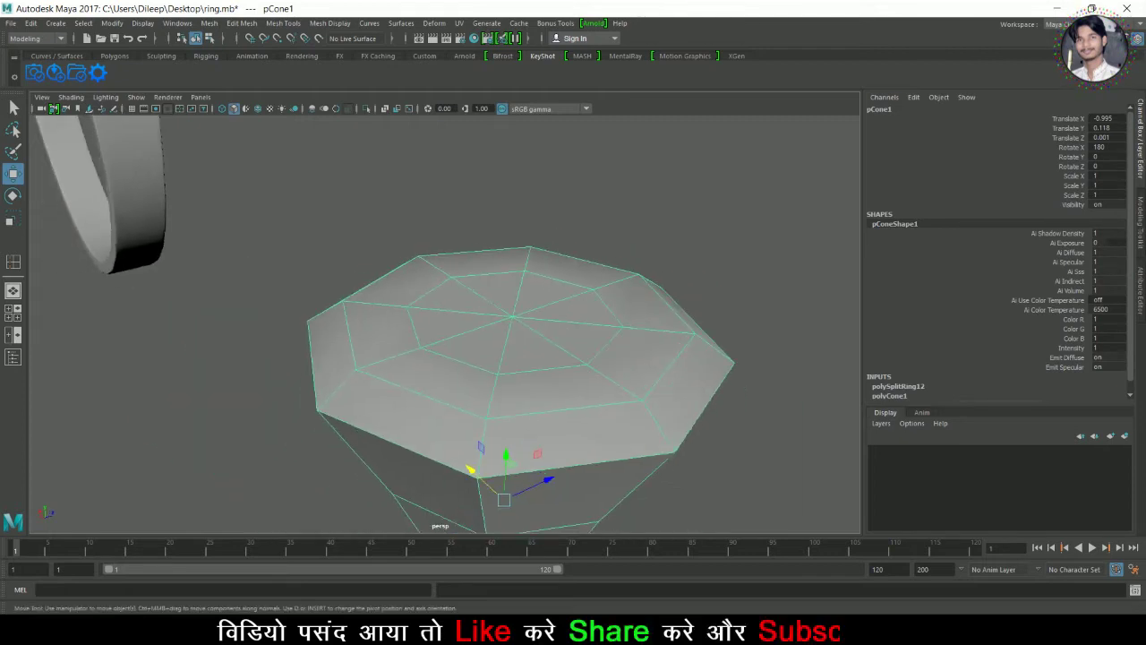
{"action": "right_click_drag", "start_coordinate": [534, 277], "coordinate": [528, 242]}
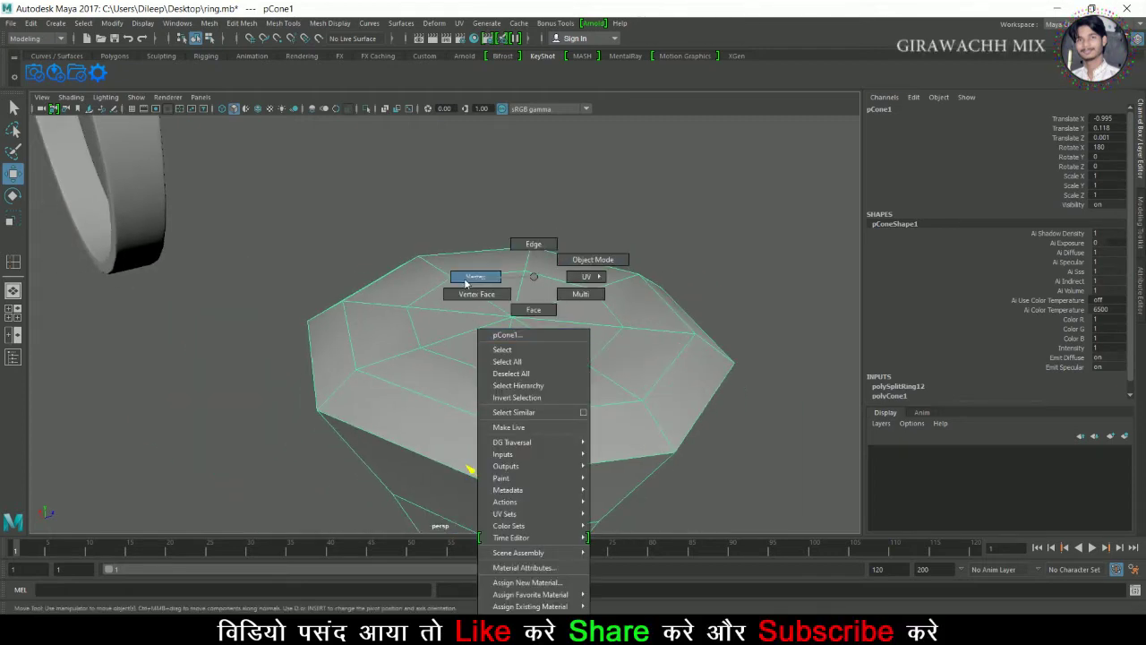
{"action": "right_click_drag", "start_coordinate": [466, 283], "coordinate": [465, 283]}
{"action": "left_click", "coordinate": [462, 285]}
{"action": "left_click", "coordinate": [525, 270], "text": "shift"}
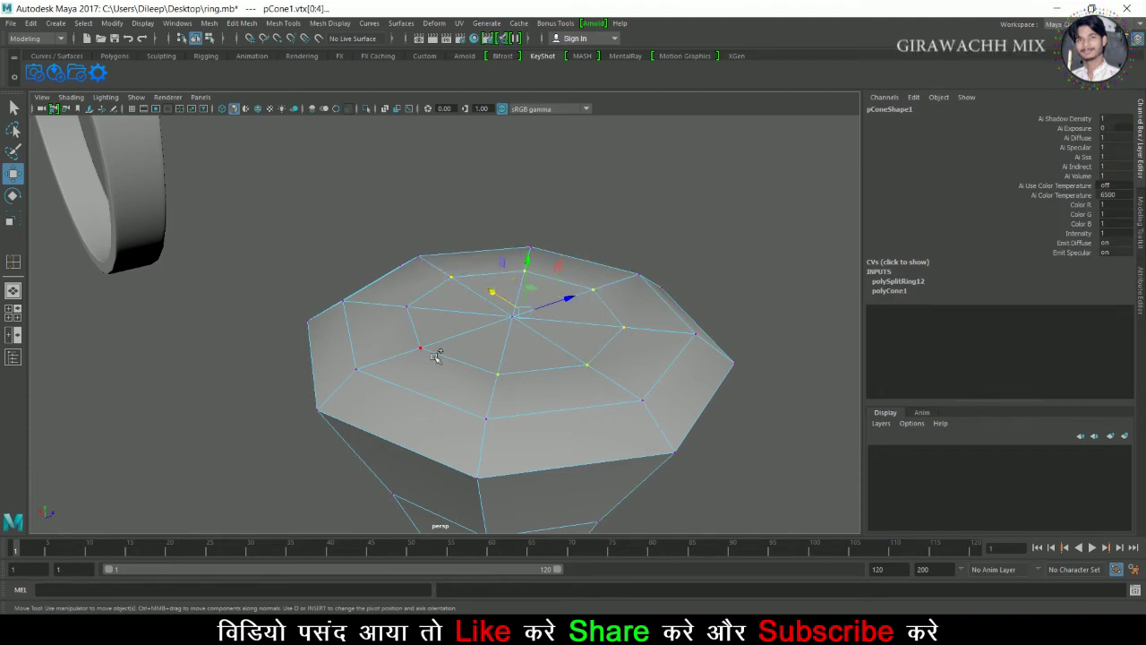
- Chamfer the selected top vertices and check the result with smooth preview on and off
{"action": "right_click_drag", "start_coordinate": [494, 309], "coordinate": [537, 306], "text": "shift"}
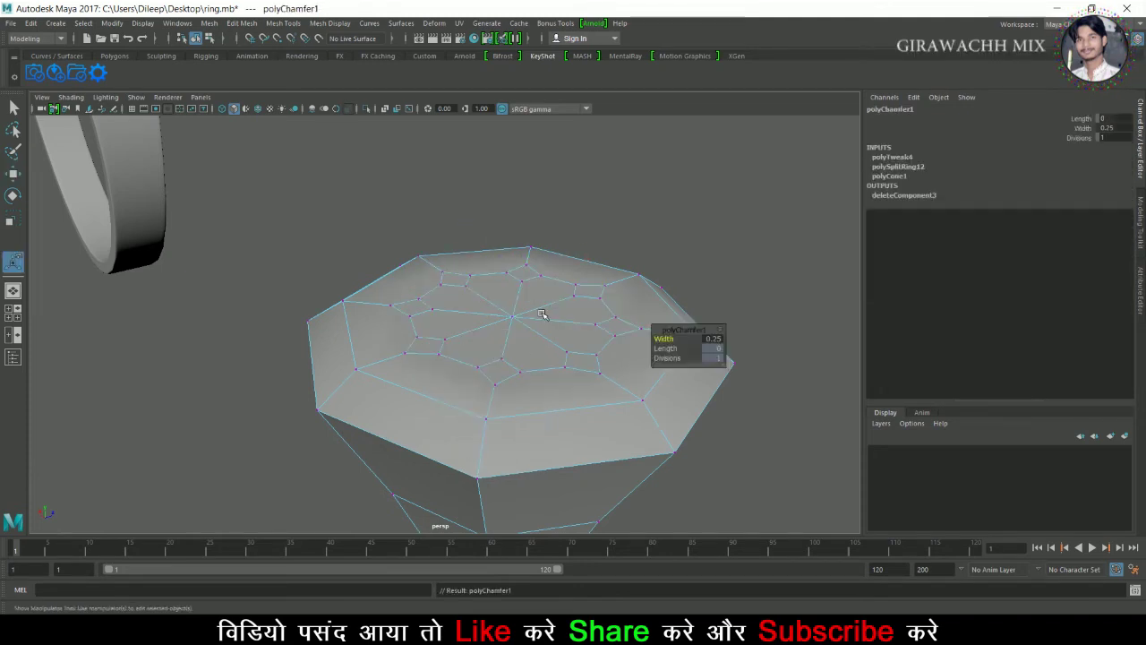
{"action": "left_click_drag", "start_coordinate": [537, 306], "coordinate": [500, 276], "text": "alt"}
{"action": "right_click_drag", "start_coordinate": [500, 276], "coordinate": [502, 341]}
{"action": "left_click", "coordinate": [559, 259]}
{"action": "left_click", "coordinate": [568, 320]}
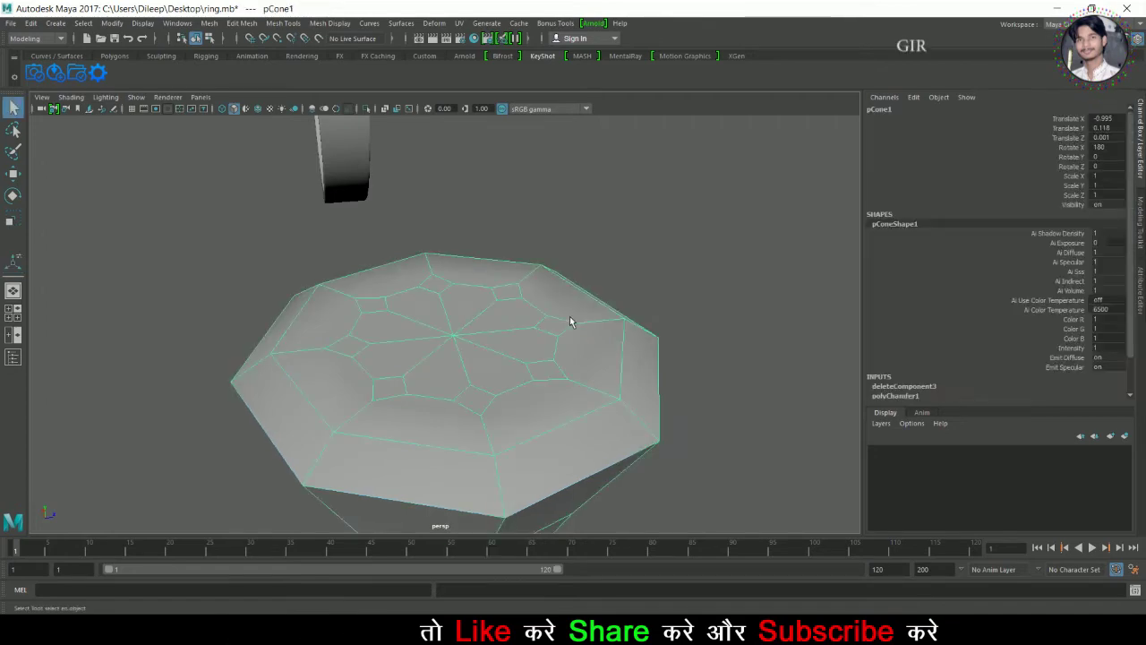
{"action": "key", "text": "3"}
{"action": "left_click", "coordinate": [631, 248]}
{"action": "left_click", "coordinate": [548, 332]}
{"action": "key", "text": "1"}
- Sink the top's centre vertex downward with the Move tool
{"action": "scroll", "coordinate": [537, 291], "scroll_direction": "up", "scroll_amount": 5}
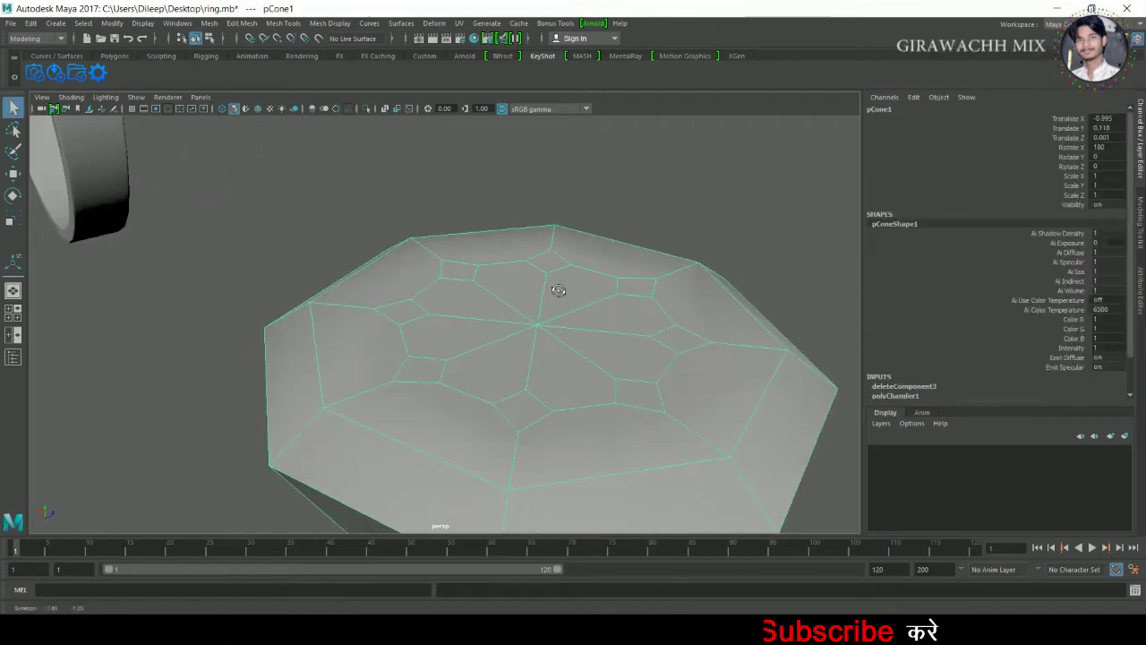
{"action": "mouse_move", "coordinate": [538, 297]}
{"action": "left_mouse_down", "text": "alt"}
{"action": "mouse_move", "coordinate": [500, 276]}
{"action": "mouse_move", "coordinate": [429, 273]}
{"action": "left_mouse_up", "text": "alt"}
{"action": "right_click_drag", "start_coordinate": [430, 273], "coordinate": [387, 275]}
{"action": "left_click", "coordinate": [483, 258]}
{"action": "key", "text": "w"}
{"action": "left_click_drag", "start_coordinate": [475, 231], "coordinate": [479, 264]}
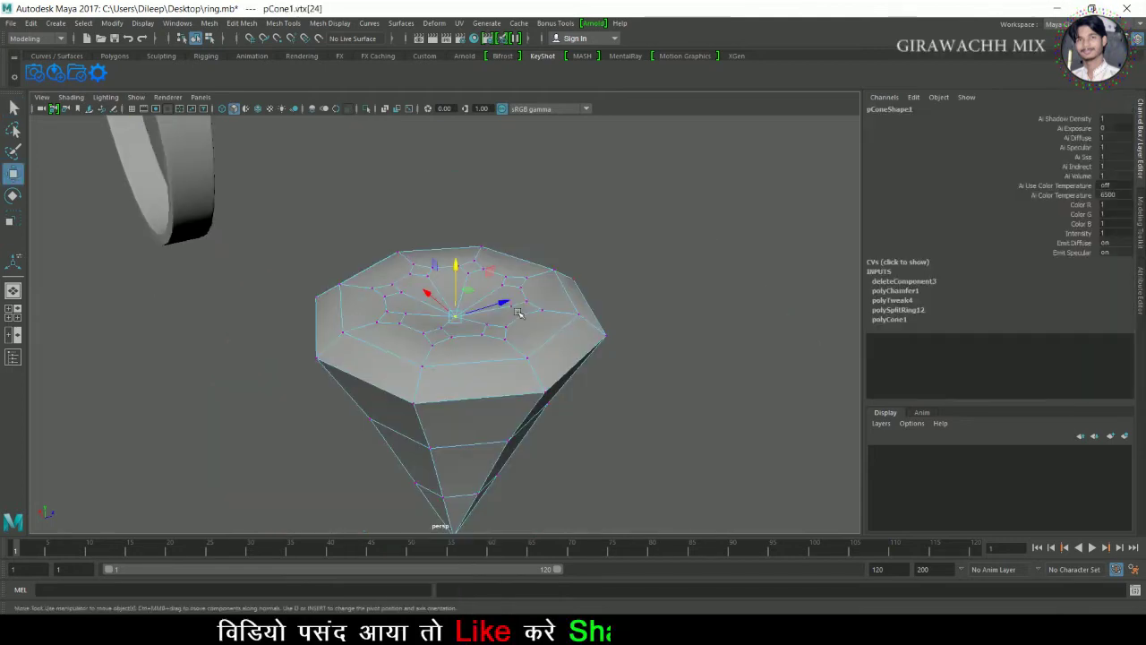
{"action": "scroll", "coordinate": [479, 264], "scroll_direction": "down", "scroll_amount": 5}
- Chamfer the crown vertices a second time at width 0.25
{"action": "right_click_drag", "start_coordinate": [547, 277], "coordinate": [638, 245]}
{"action": "left_click_drag", "start_coordinate": [558, 319], "coordinate": [448, 376], "text": "alt"}
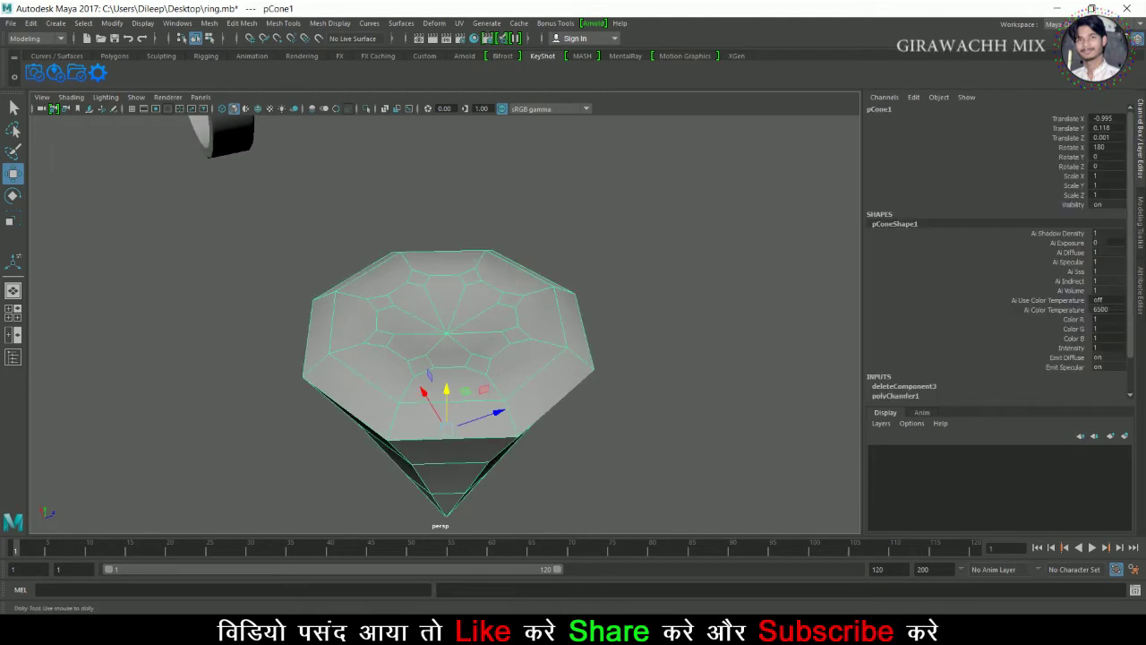
{"action": "scroll", "coordinate": [355, 277], "scroll_direction": "up", "scroll_amount": 3}
{"action": "right_click_drag", "start_coordinate": [355, 277], "coordinate": [309, 283]}
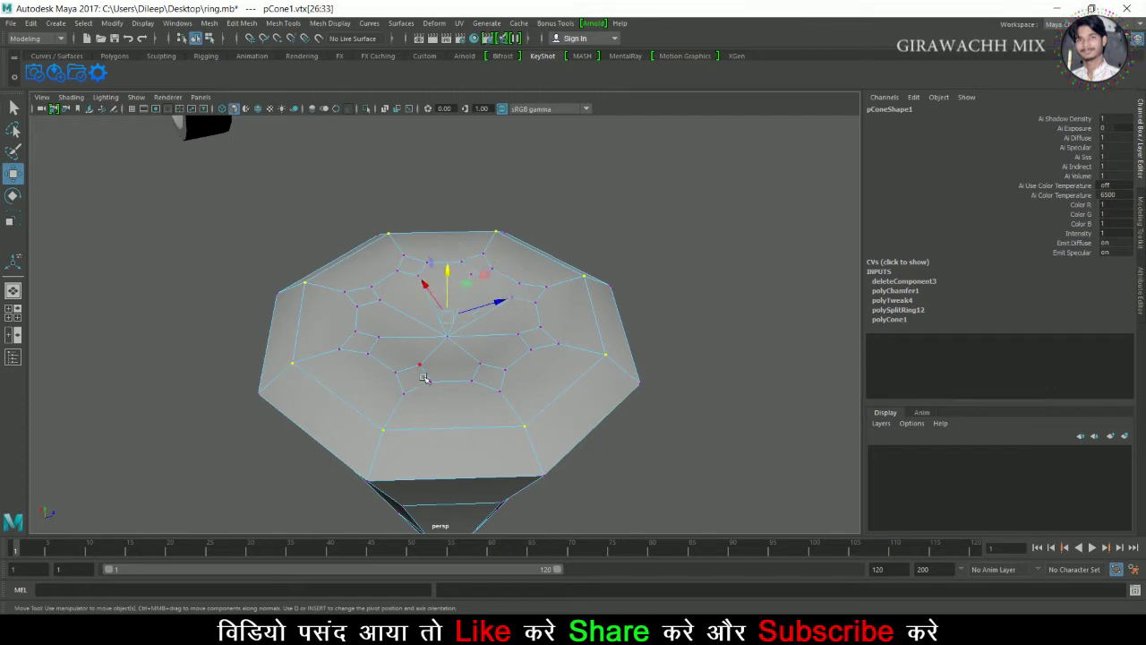
{"action": "right_click_drag", "start_coordinate": [424, 378], "coordinate": [442, 350], "text": "shift"}
{"action": "left_click_drag", "start_coordinate": [479, 358], "coordinate": [470, 360], "text": "alt"}
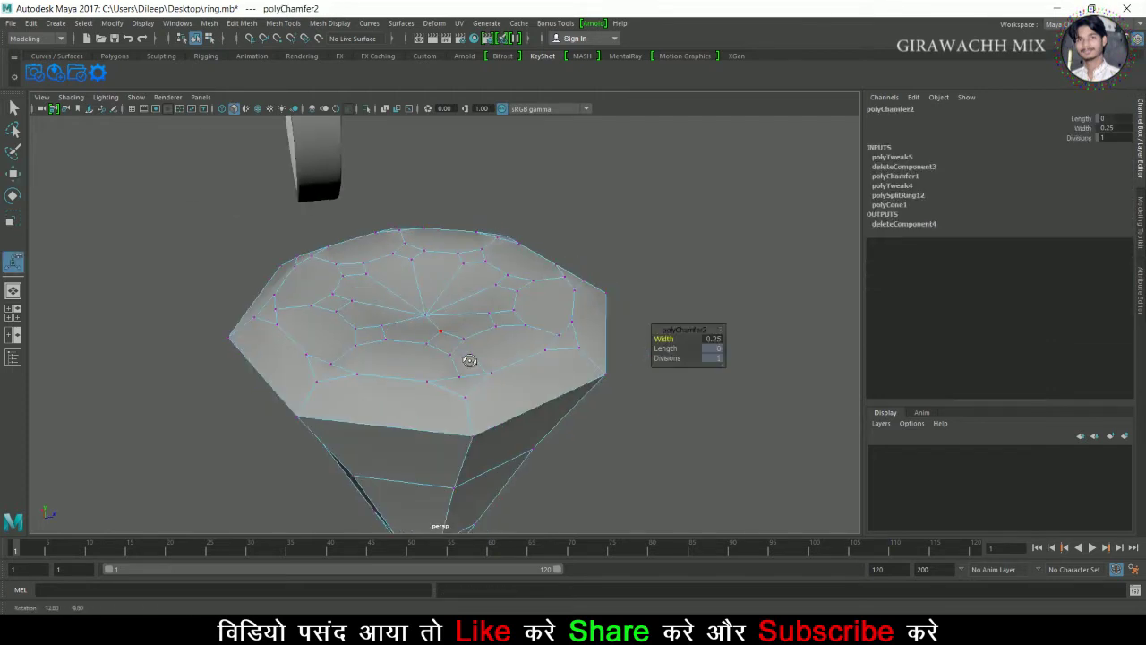
{"action": "left_click_drag", "start_coordinate": [680, 348], "coordinate": [682, 347]}
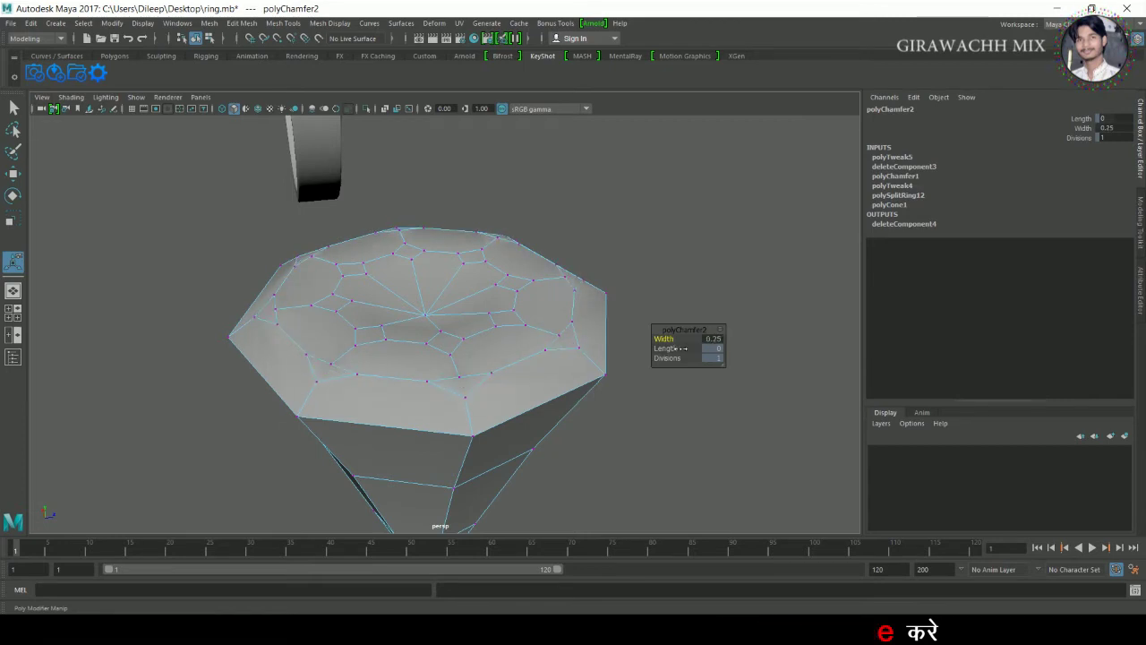
{"action": "right_click", "coordinate": [497, 277]}
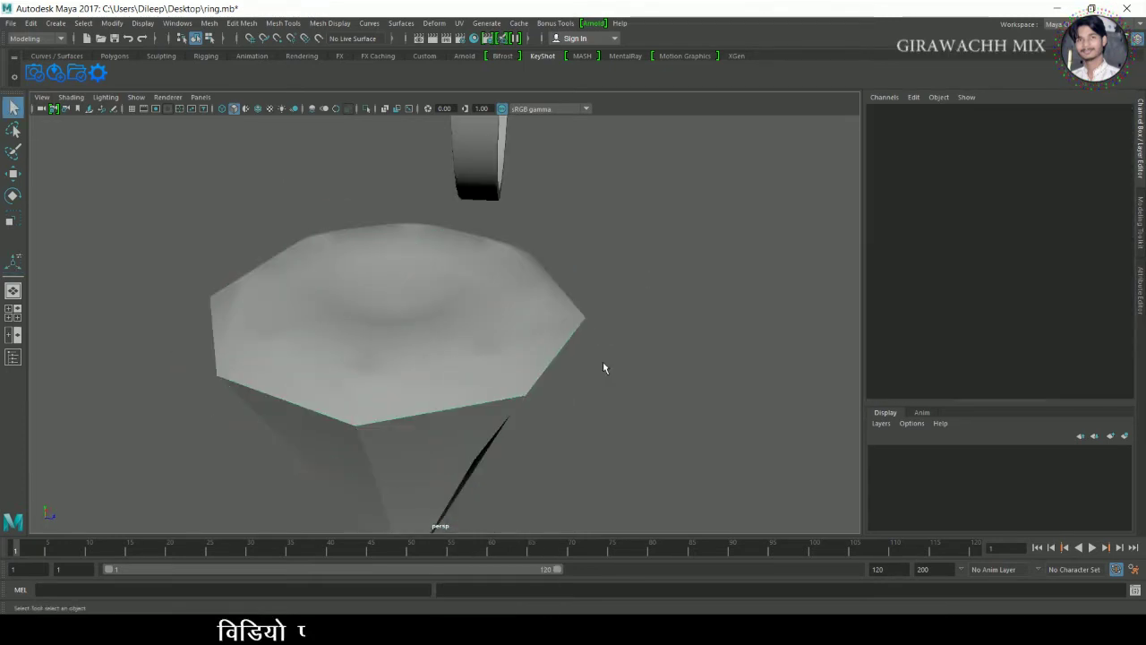
- Lower the centre vertex of the gem's top further in vertex mode
{"action": "mouse_move", "coordinate": [602, 367]}
{"action": "left_mouse_down", "text": "alt"}
{"action": "mouse_move", "coordinate": [639, 373]}
{"action": "mouse_move", "coordinate": [588, 385]}
{"action": "mouse_move", "coordinate": [678, 374]}
{"action": "left_mouse_up", "text": "alt"}
{"action": "left_click", "coordinate": [376, 322]}
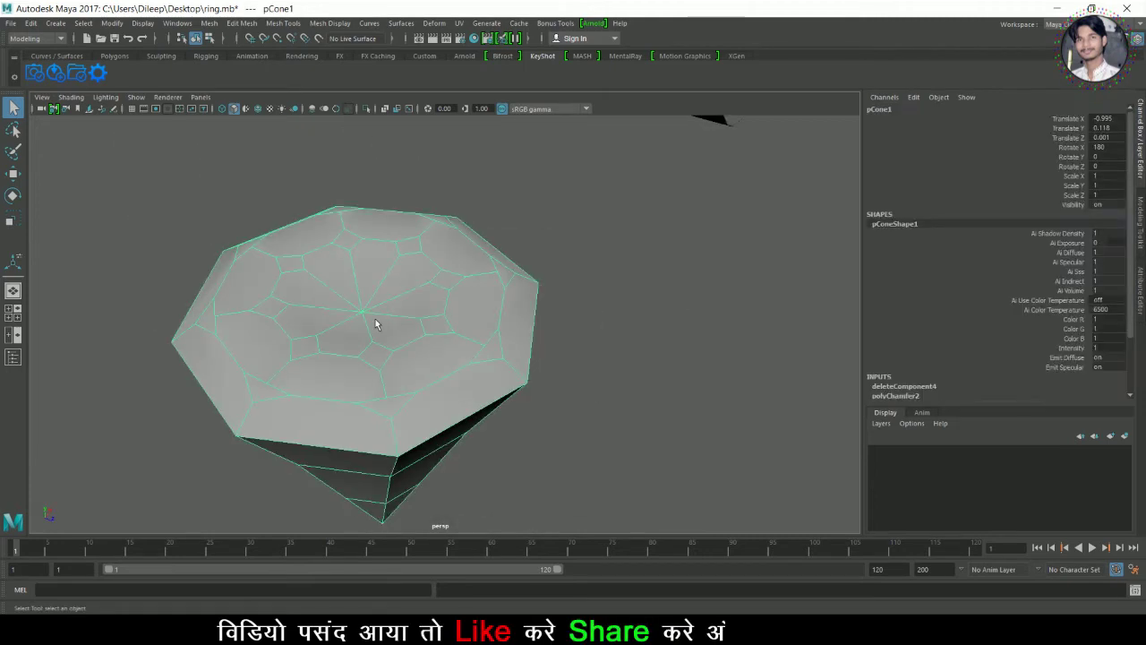
{"action": "right_click_drag", "start_coordinate": [376, 274], "coordinate": [302, 272]}
{"action": "mouse_move", "coordinate": [376, 323]}
{"action": "left_mouse_down", "text": "alt"}
{"action": "mouse_move", "coordinate": [411, 339]}
{"action": "mouse_move", "coordinate": [385, 269]}
{"action": "left_mouse_up", "text": "alt"}
{"action": "key", "text": "w"}
{"action": "mouse_move", "coordinate": [374, 215]}
{"action": "left_mouse_down"}
{"action": "mouse_move", "coordinate": [398, 208]}
{"action": "mouse_move", "coordinate": [463, 274]}
{"action": "mouse_move", "coordinate": [391, 289]}
{"action": "mouse_move", "coordinate": [396, 266]}
{"action": "mouse_move", "coordinate": [374, 332]}
{"action": "mouse_move", "coordinate": [437, 357]}
{"action": "left_mouse_up"}
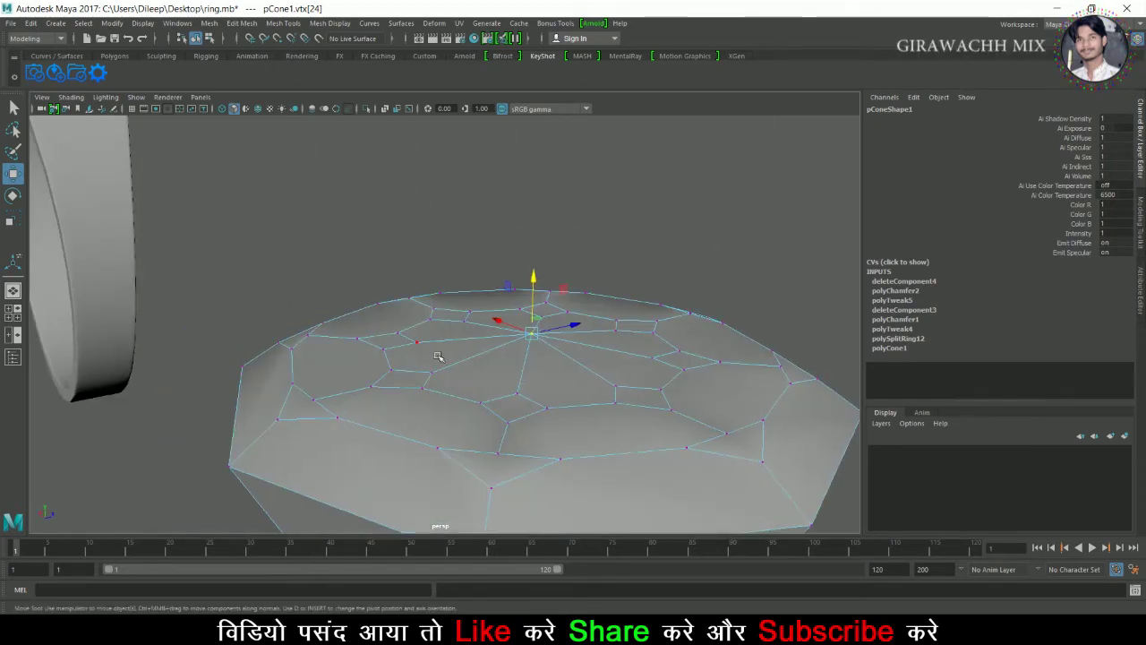
- Select several crown vertices and chamfer them a third time at width 0.25
{"action": "left_click", "coordinate": [470, 327], "text": "shift"}
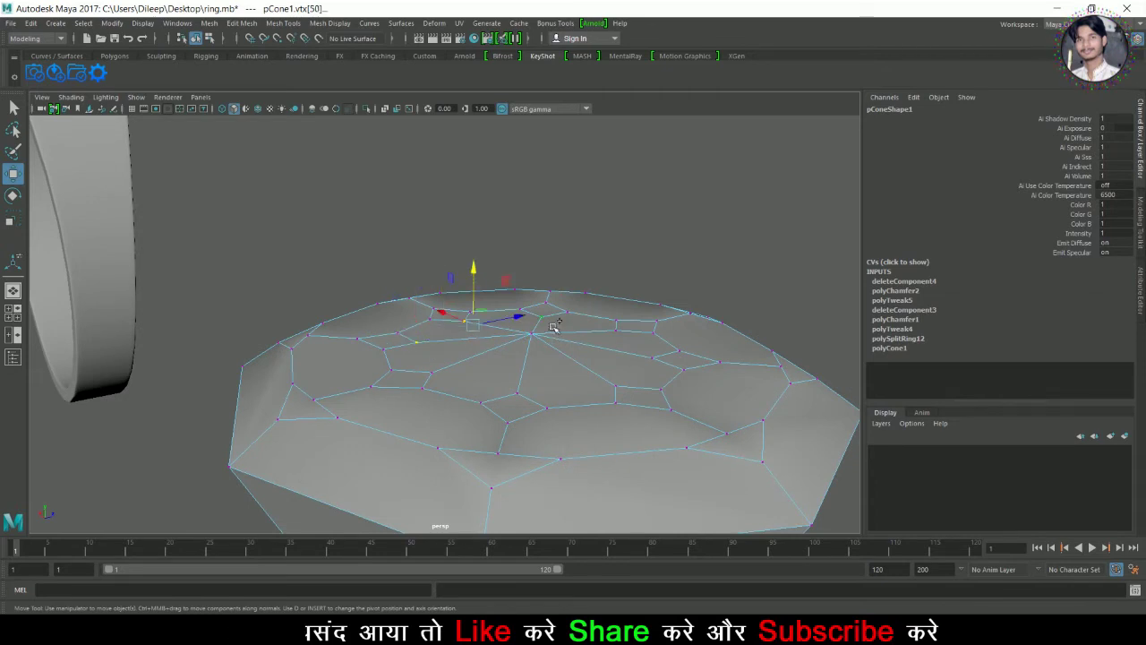
{"action": "left_click", "coordinate": [443, 319]}
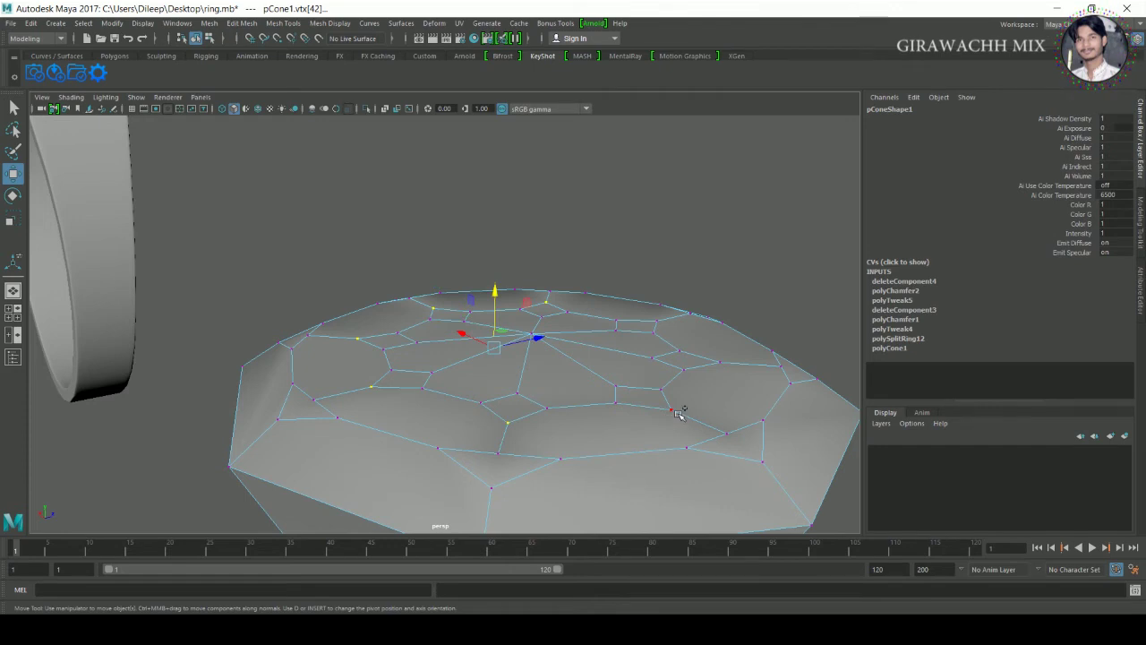
{"action": "left_click_drag", "start_coordinate": [649, 439], "coordinate": [635, 466], "text": "alt"}
{"action": "left_click", "coordinate": [625, 501], "text": "shift"}
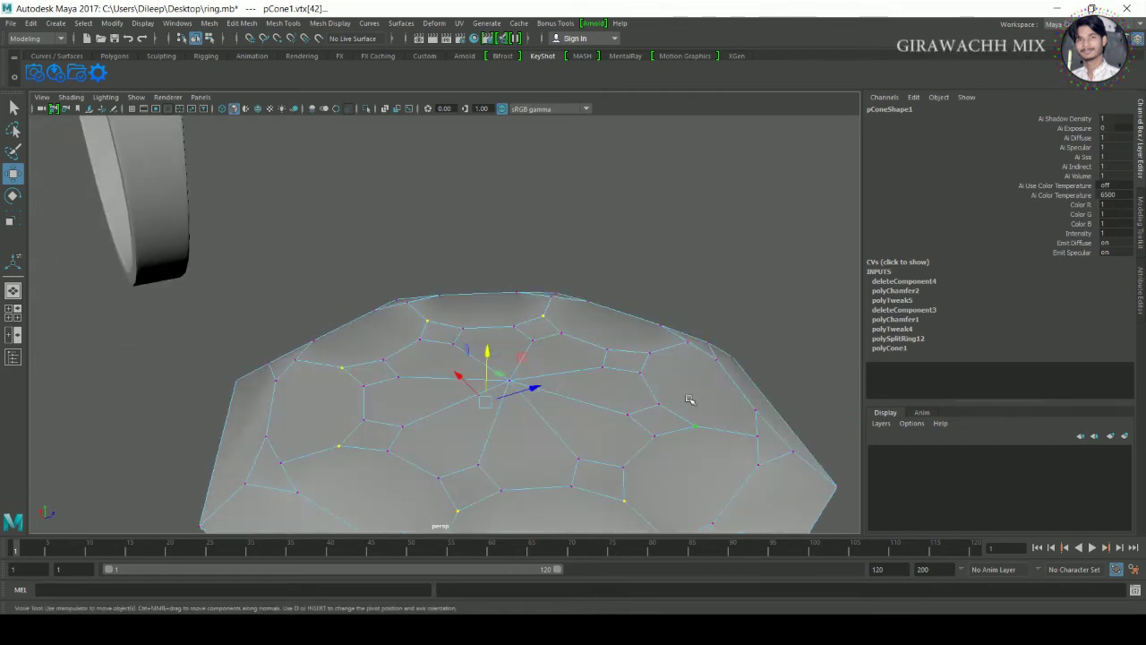
{"action": "right_click_drag", "start_coordinate": [614, 368], "coordinate": [671, 366], "text": "shift"}
{"action": "mouse_move", "coordinate": [670, 366]}
{"action": "left_mouse_down", "text": "alt"}
{"action": "mouse_move", "coordinate": [564, 400]}
{"action": "mouse_move", "coordinate": [515, 368]}
{"action": "left_mouse_up", "text": "alt"}
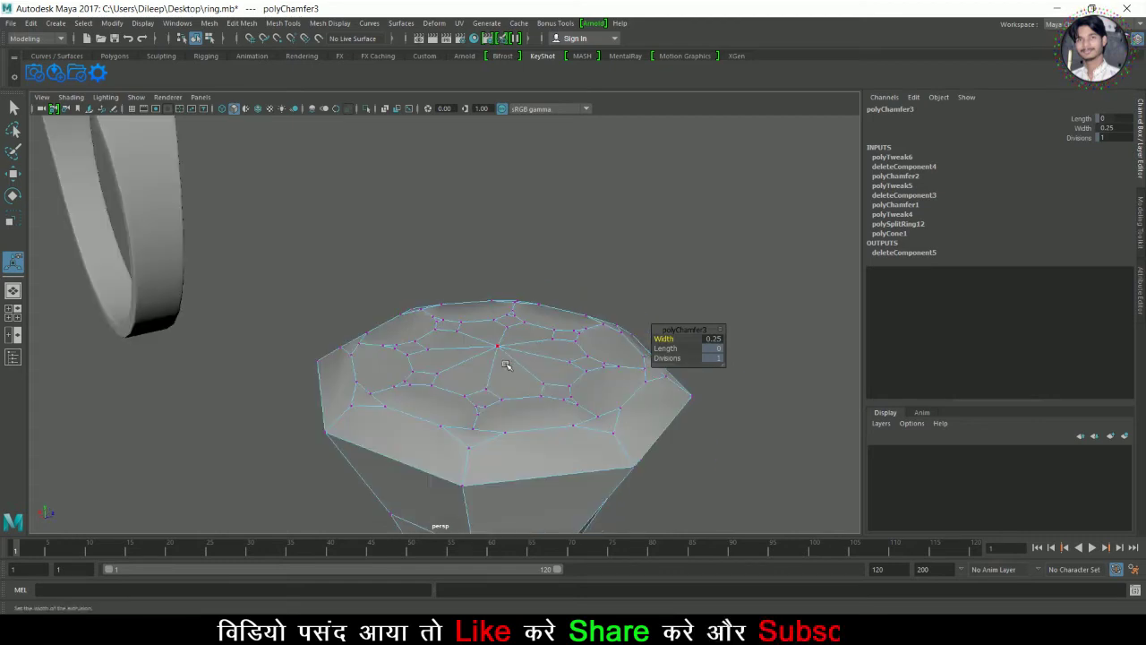
- Return the gem to Object Mode, compare smooth and faceted display, and leave it selected unsmoothed
{"action": "right_click_drag", "start_coordinate": [500, 279], "coordinate": [502, 313]}
{"action": "left_click_drag", "start_coordinate": [501, 313], "coordinate": [470, 382], "text": "alt"}
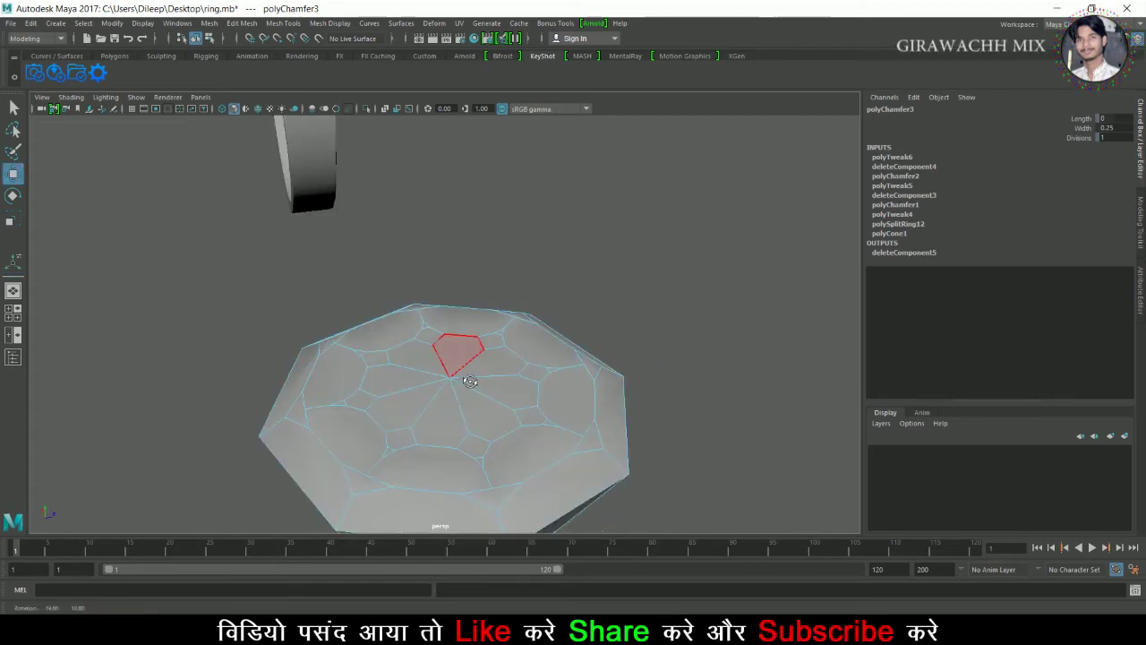
{"action": "right_click_drag", "start_coordinate": [473, 285], "coordinate": [473, 247]}
{"action": "left_click", "coordinate": [543, 378]}
{"action": "key", "text": "3"}
{"action": "left_click", "coordinate": [609, 344]}
{"action": "mouse_move", "coordinate": [543, 378]}
{"action": "left_mouse_down", "text": "alt"}
{"action": "mouse_move", "coordinate": [609, 344]}
{"action": "mouse_move", "coordinate": [542, 376]}
{"action": "left_mouse_up", "text": "alt"}
{"action": "scroll", "coordinate": [543, 376], "scroll_direction": "up", "scroll_amount": 2}
{"action": "left_click", "coordinate": [501, 385]}
{"action": "key", "text": "1"}
{"action": "left_click", "coordinate": [632, 304]}
{"action": "mouse_move", "coordinate": [632, 304]}
{"action": "left_mouse_down", "text": "alt"}
{"action": "mouse_move", "coordinate": [498, 376]}
{"action": "mouse_move", "coordinate": [440, 379]}
{"action": "mouse_move", "coordinate": [456, 394]}
{"action": "left_mouse_up", "text": "alt"}
{"action": "left_click", "coordinate": [498, 376]}
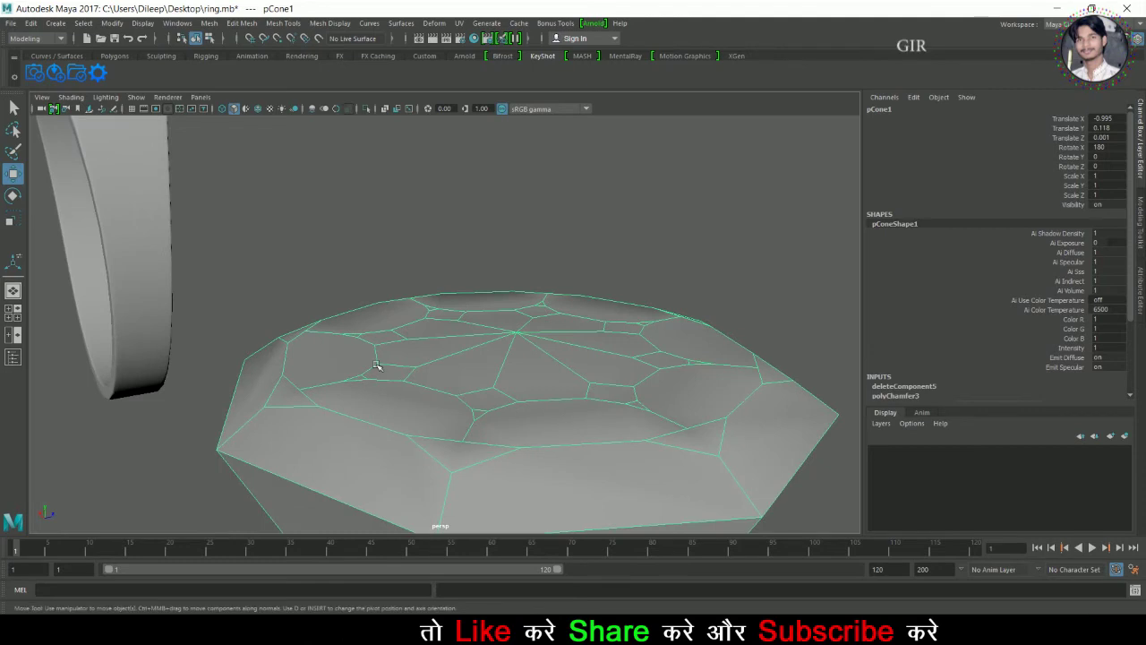
- Select crown vertices in vertex mode and move them along Y to roughen the top
{"action": "scroll", "coordinate": [396, 359], "scroll_direction": "up", "scroll_amount": 3}
{"action": "right_click_drag", "start_coordinate": [397, 358], "coordinate": [268, 349]}
{"action": "left_click", "coordinate": [268, 349]}
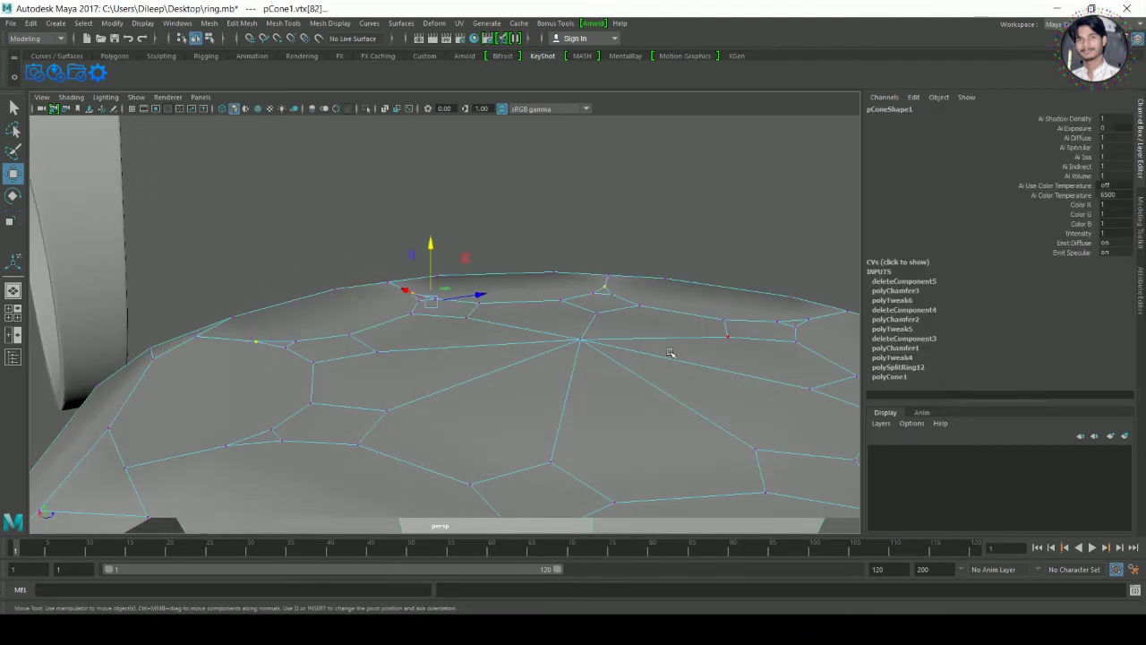
{"action": "left_click_drag", "start_coordinate": [669, 353], "coordinate": [645, 353], "text": "alt"}
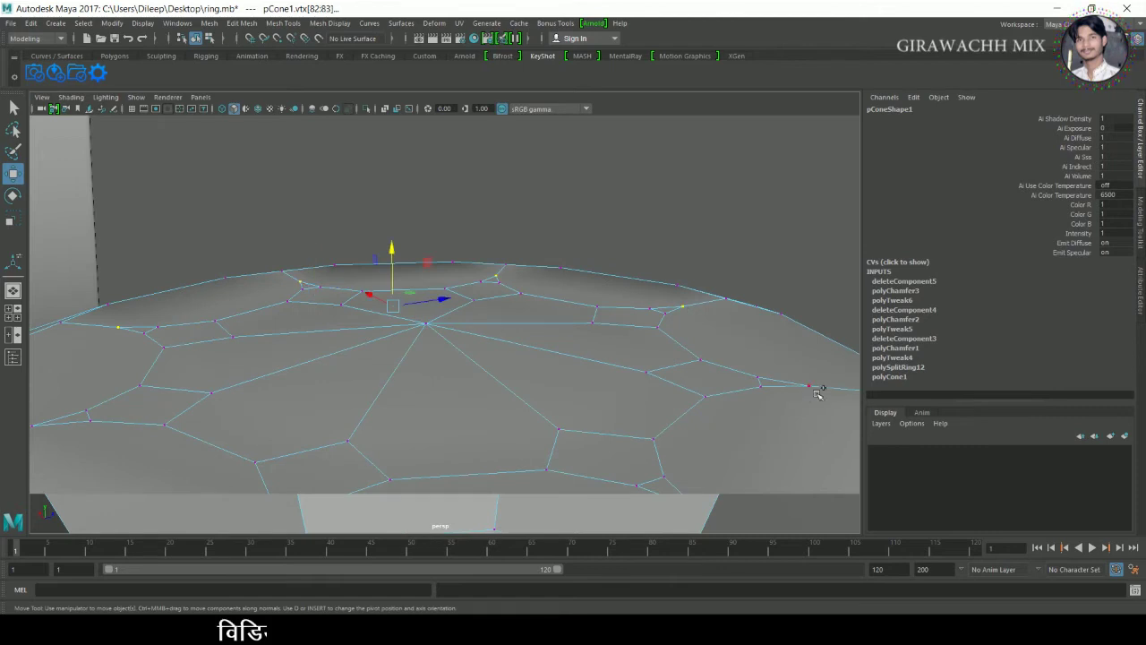
{"action": "scroll", "coordinate": [744, 409], "scroll_direction": "down", "scroll_amount": 3}
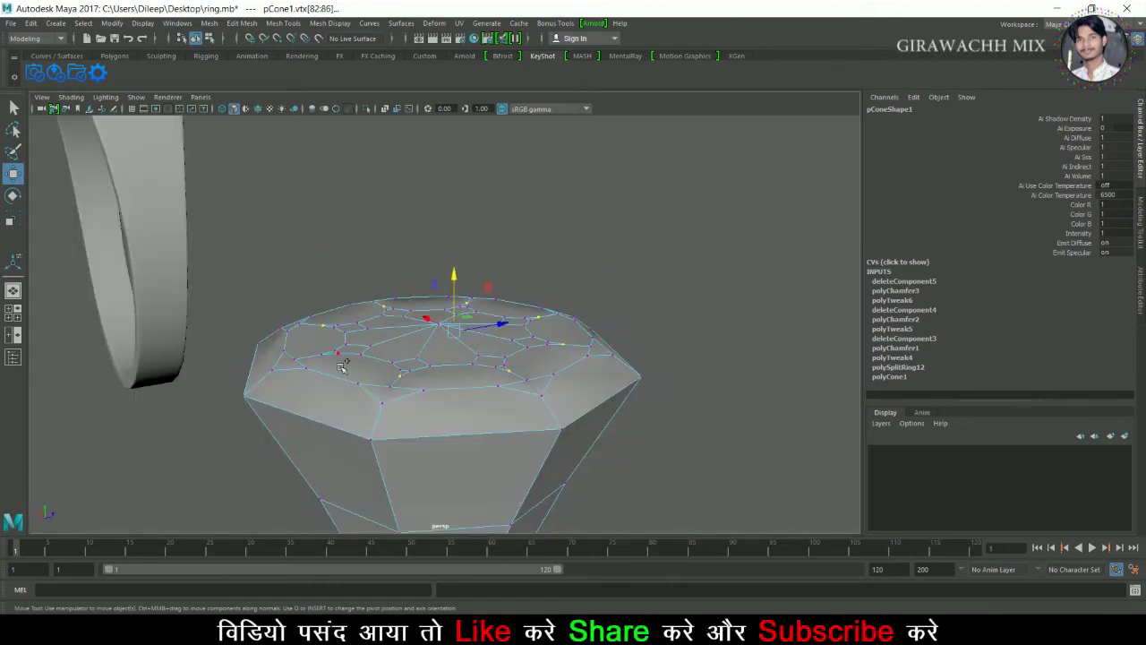
{"action": "mouse_move", "coordinate": [435, 300]}
{"action": "left_mouse_down"}
{"action": "mouse_move", "coordinate": [450, 278]}
{"action": "mouse_move", "coordinate": [433, 339]}
{"action": "mouse_move", "coordinate": [454, 339]}
{"action": "mouse_move", "coordinate": [409, 280]}
{"action": "left_mouse_up"}
{"action": "right_click_drag", "start_coordinate": [409, 280], "coordinate": [530, 268]}
- Reselect the gem back in vertex mode, frame it, and zoom out
{"action": "mouse_move", "coordinate": [530, 268]}
{"action": "left_mouse_down", "text": "alt"}
{"action": "mouse_move", "coordinate": [587, 299]}
{"action": "mouse_move", "coordinate": [609, 295]}
{"action": "mouse_move", "coordinate": [540, 319]}
{"action": "mouse_move", "coordinate": [376, 314]}
{"action": "mouse_move", "coordinate": [302, 332]}
{"action": "left_mouse_up", "text": "alt"}
{"action": "left_click", "coordinate": [303, 332]}
{"action": "right_click_drag", "start_coordinate": [289, 276], "coordinate": [235, 277]}
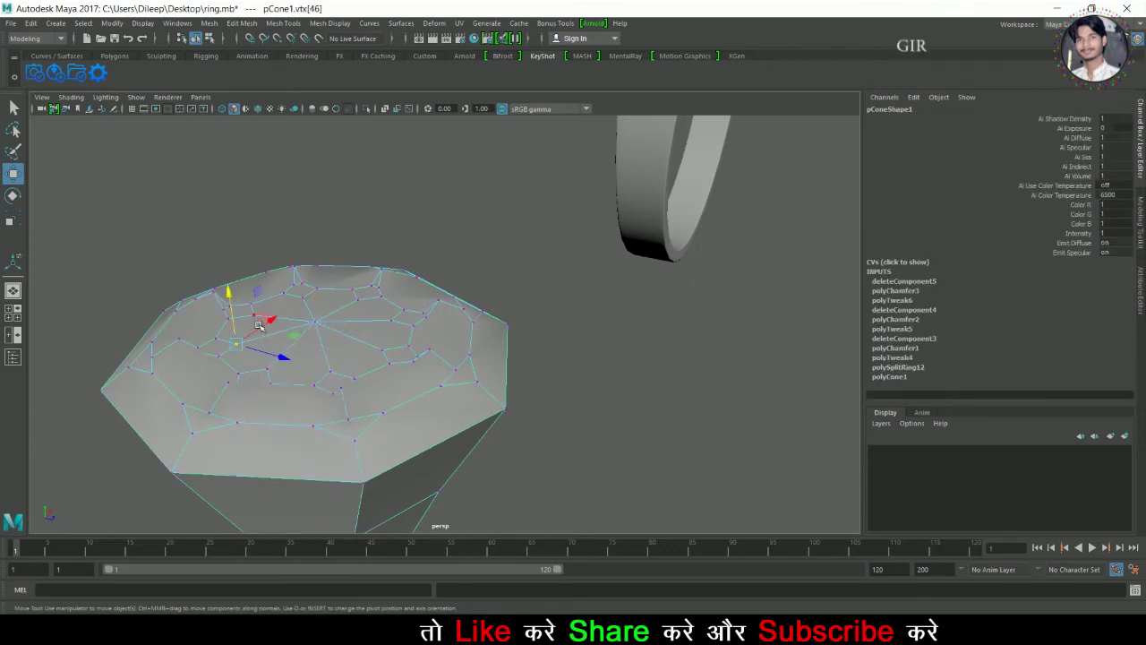
{"action": "scroll", "coordinate": [258, 325], "scroll_direction": "down", "scroll_amount": 5}
{"action": "key", "text": "f"}
{"action": "scroll", "coordinate": [459, 373], "scroll_direction": "down", "scroll_amount": 2}
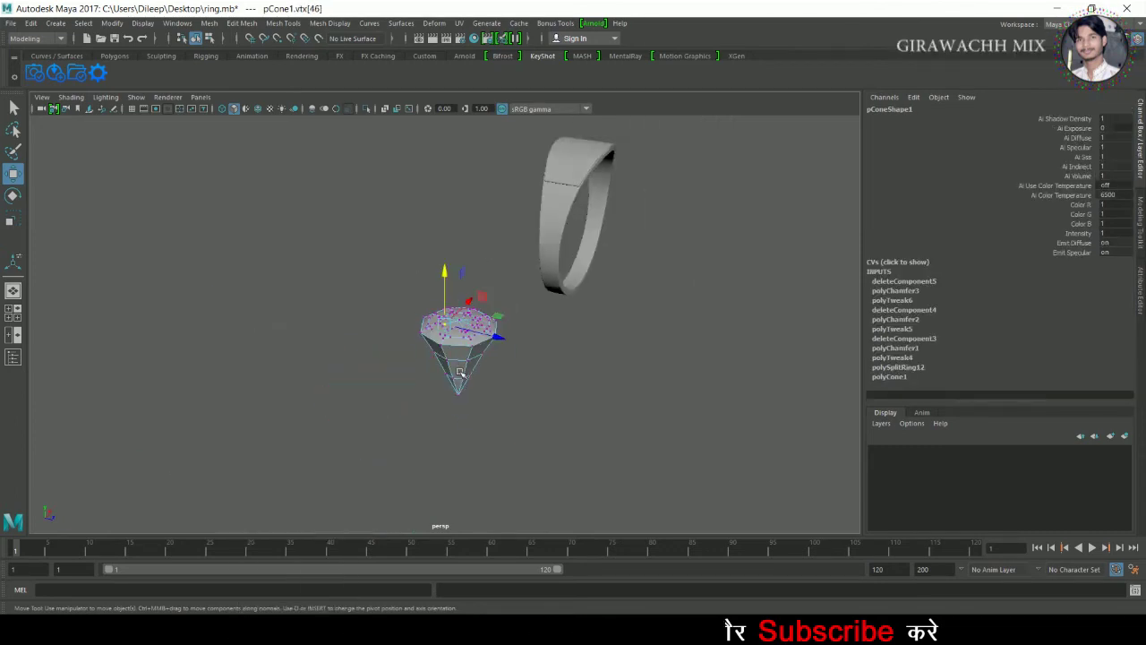
- Switch the gem to vertex mode, then select and frame all its vertices
{"action": "scroll", "coordinate": [459, 373], "scroll_direction": "up", "scroll_amount": 3}
{"action": "scroll", "coordinate": [458, 373], "scroll_direction": "down", "scroll_amount": 1}
{"action": "scroll", "coordinate": [458, 373], "scroll_direction": "down", "scroll_amount": 2}
{"action": "scroll", "coordinate": [458, 374], "scroll_direction": "down", "scroll_amount": 1}
{"action": "scroll", "coordinate": [459, 375], "scroll_direction": "up", "scroll_amount": 2}
{"action": "scroll", "coordinate": [459, 376], "scroll_direction": "up", "scroll_amount": 2}
{"action": "scroll", "coordinate": [459, 377], "scroll_direction": "up", "scroll_amount": 2}
{"action": "scroll", "coordinate": [460, 378], "scroll_direction": "down", "scroll_amount": 3}
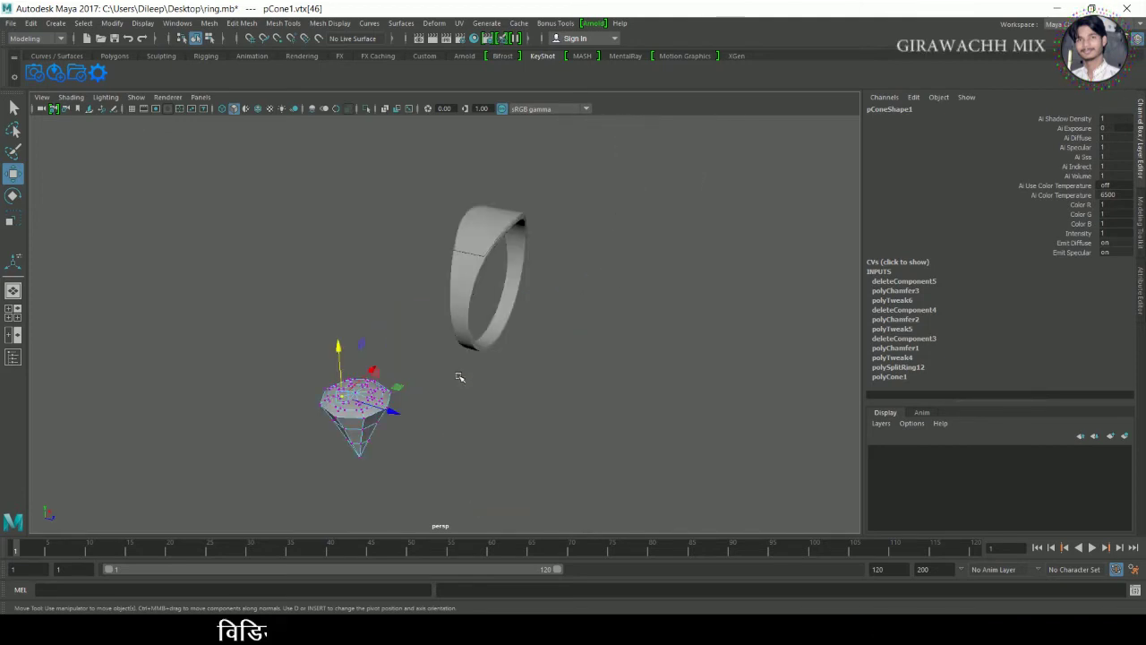
{"action": "scroll", "coordinate": [460, 378], "scroll_direction": "up", "scroll_amount": 3}
{"action": "right_click", "coordinate": [485, 277]}
{"action": "left_click", "coordinate": [486, 347]}
{"action": "left_click_drag", "start_coordinate": [322, 251], "coordinate": [555, 442]}
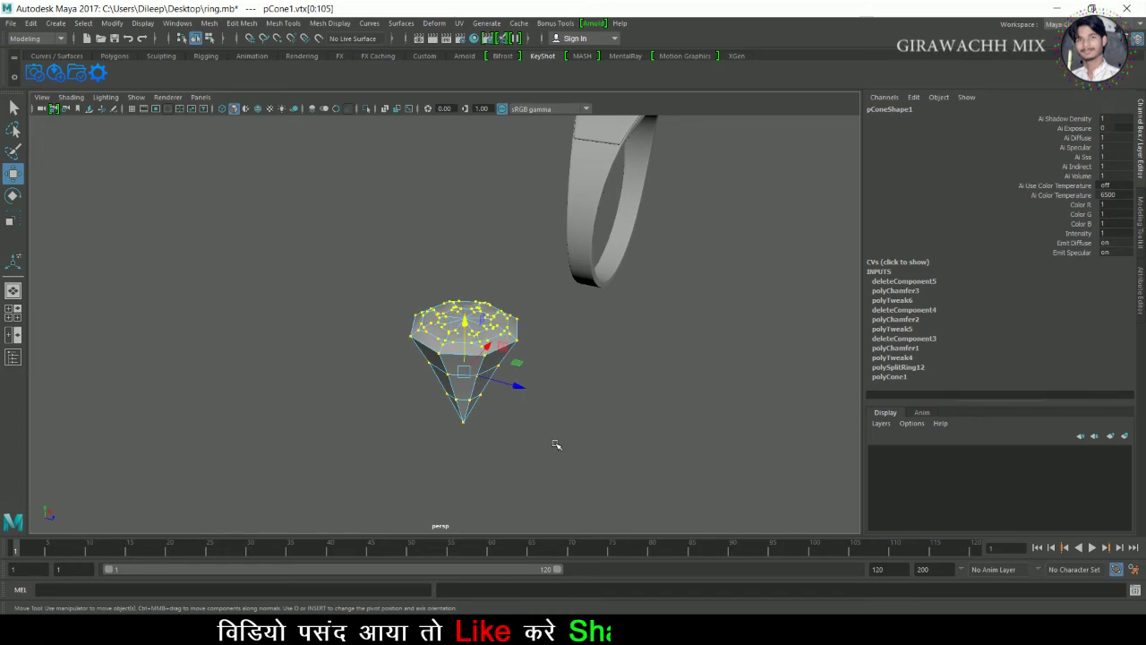
{"action": "key", "text": "f"}
- Raise the inner crown vertices with the Move tool, then select the top's centre vertex
{"action": "scroll", "coordinate": [435, 351], "scroll_direction": "up", "scroll_amount": 3}
{"action": "scroll", "coordinate": [432, 350], "scroll_direction": "up", "scroll_amount": 2}
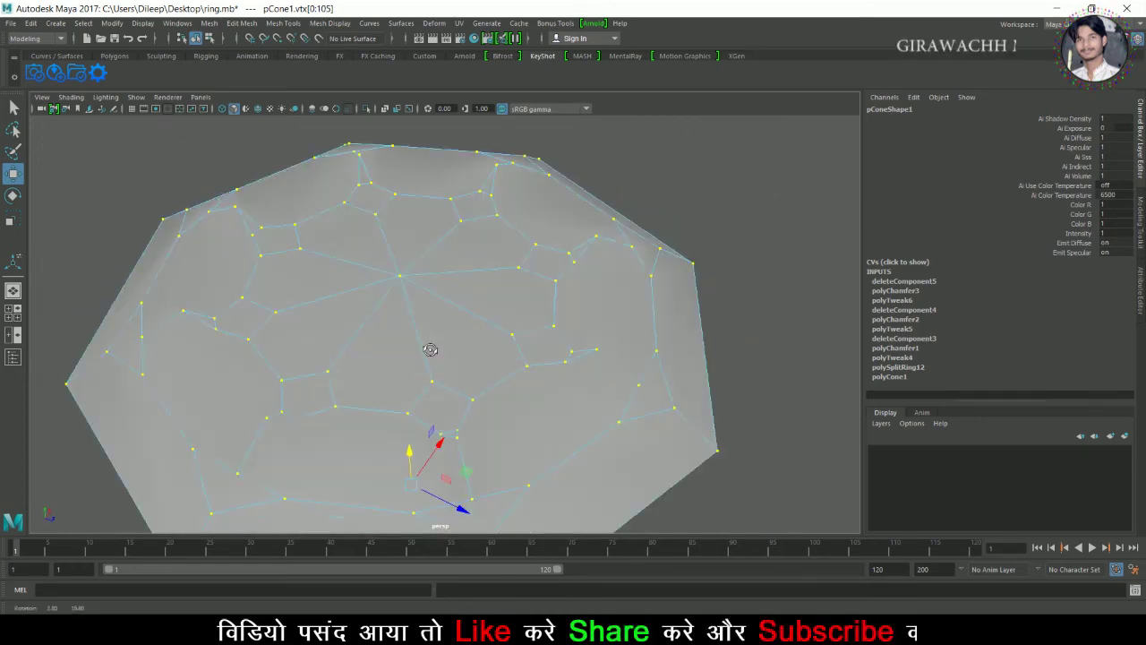
{"action": "right_click_drag", "start_coordinate": [394, 276], "coordinate": [537, 218]}
{"action": "right_click", "coordinate": [301, 246]}
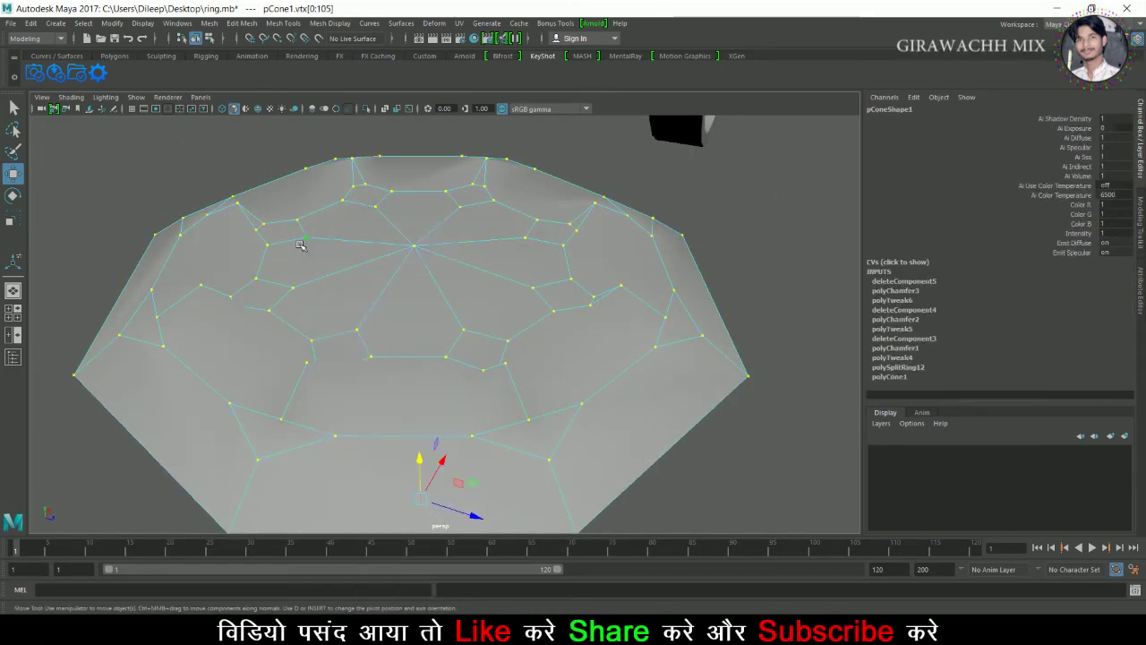
{"action": "key", "text": "q"}
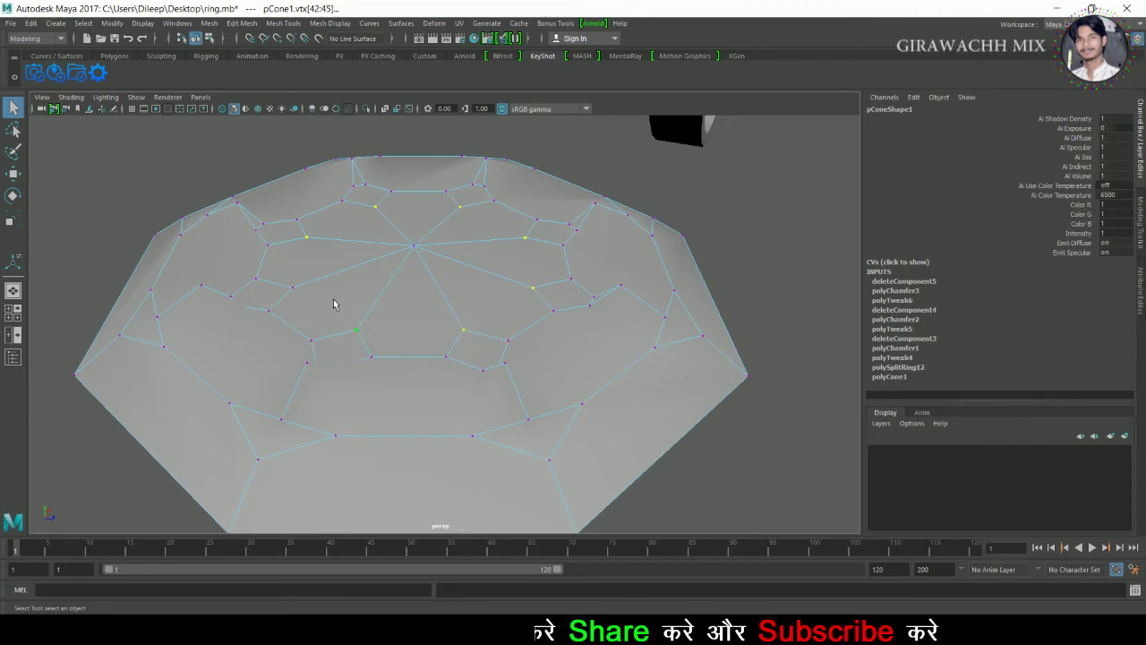
{"action": "key", "text": "w"}
{"action": "left_click_drag", "start_coordinate": [358, 294], "coordinate": [491, 315], "text": "alt"}
{"action": "scroll", "coordinate": [490, 315], "scroll_direction": "up", "scroll_amount": 3}
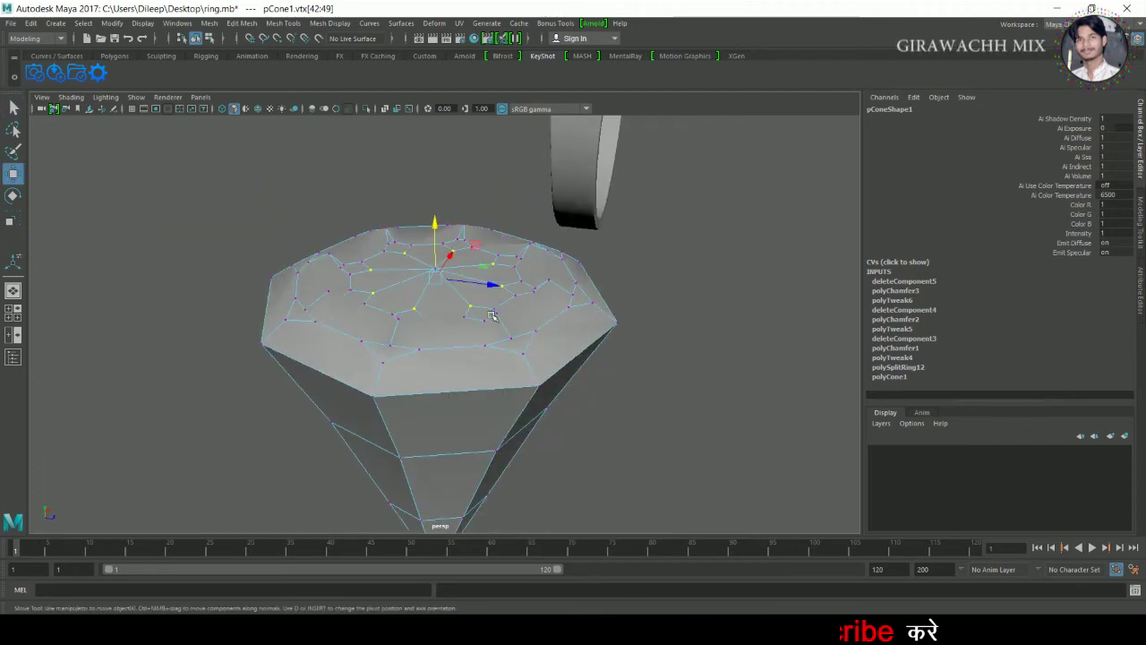
{"action": "mouse_move", "coordinate": [457, 222]}
{"action": "left_mouse_down", "text": "alt"}
{"action": "mouse_move", "coordinate": [417, 308]}
{"action": "mouse_move", "coordinate": [455, 260]}
{"action": "mouse_move", "coordinate": [388, 307]}
{"action": "mouse_move", "coordinate": [336, 300]}
{"action": "mouse_move", "coordinate": [424, 303]}
{"action": "left_mouse_up", "text": "alt"}
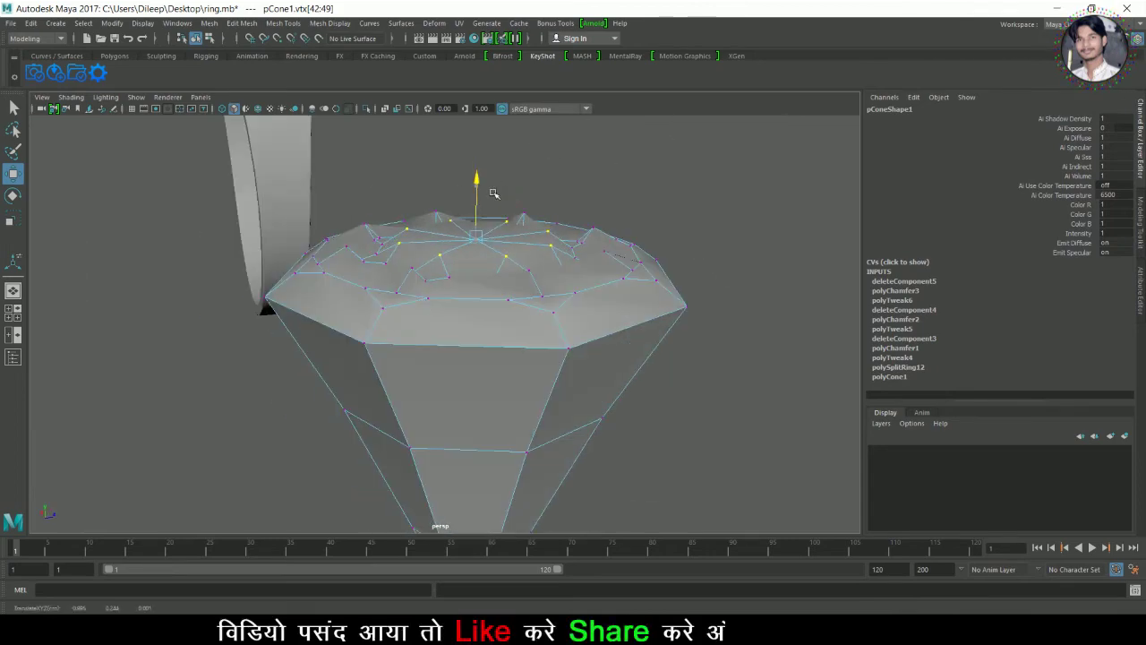
{"action": "left_click", "coordinate": [476, 233]}
{"action": "scroll", "coordinate": [501, 206], "scroll_direction": "up", "scroll_amount": 2}
{"action": "scroll", "coordinate": [517, 221], "scroll_direction": "up", "scroll_amount": 2}
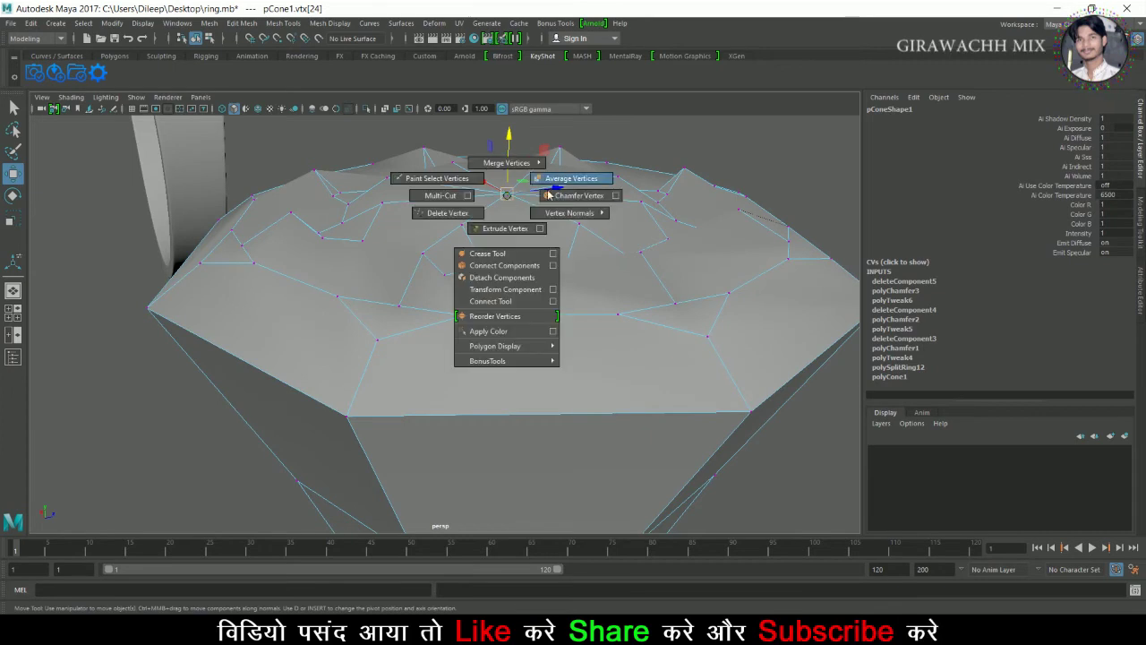
- Chamfer the centre vertex, then chamfer a vertex on the new centre facet
{"action": "right_click_drag", "start_coordinate": [515, 207], "coordinate": [573, 179], "text": "shift"}
{"action": "mouse_move", "coordinate": [568, 197]}
{"action": "left_mouse_down", "text": "alt"}
{"action": "mouse_move", "coordinate": [463, 246]}
{"action": "mouse_move", "coordinate": [499, 248]}
{"action": "left_mouse_up", "text": "alt"}
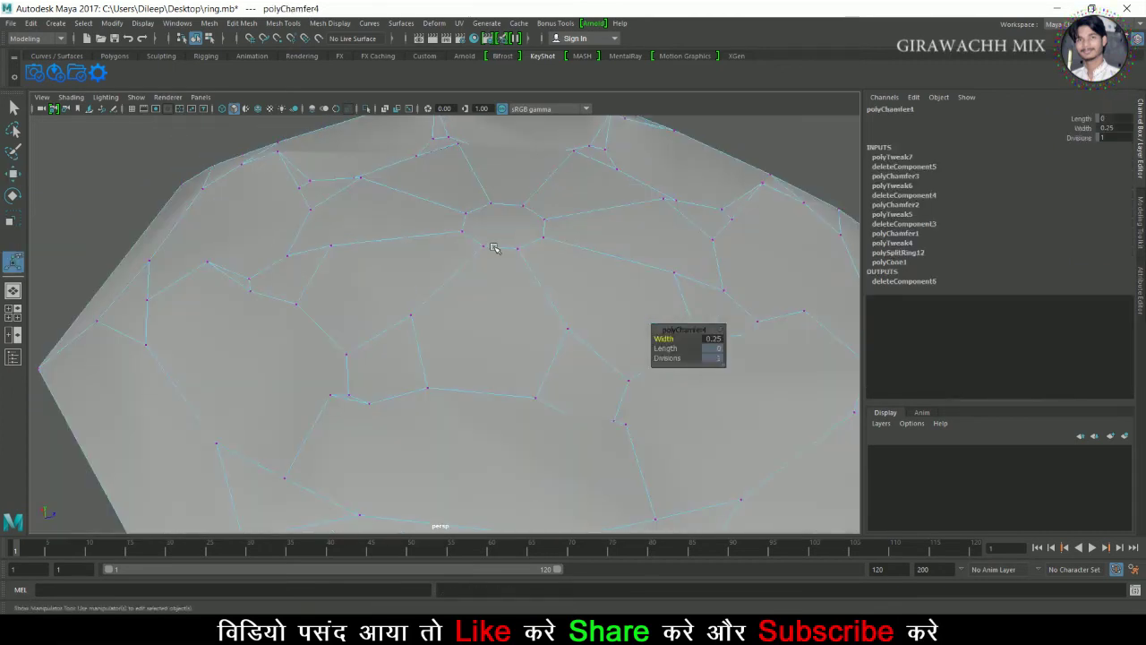
{"action": "left_click", "coordinate": [543, 224]}
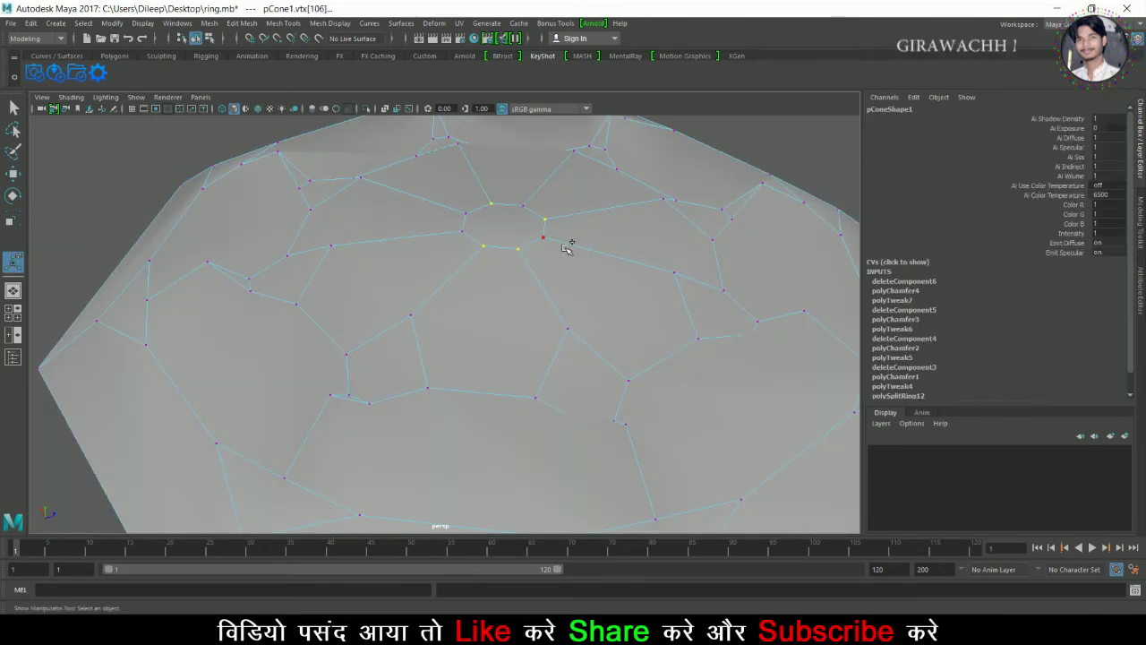
{"action": "right_click_drag", "start_coordinate": [482, 245], "coordinate": [563, 236], "text": "shift"}
- Lift the small central ring of vertices upward along Y
{"action": "scroll", "coordinate": [583, 274], "scroll_direction": "down", "scroll_amount": 5}
{"action": "left_click_drag", "start_coordinate": [583, 274], "coordinate": [471, 287], "text": "alt"}
{"action": "scroll", "coordinate": [463, 289], "scroll_direction": "up", "scroll_amount": 3}
{"action": "scroll", "coordinate": [463, 304], "scroll_direction": "up", "scroll_amount": 3}
{"action": "scroll", "coordinate": [413, 249], "scroll_direction": "up", "scroll_amount": 2}
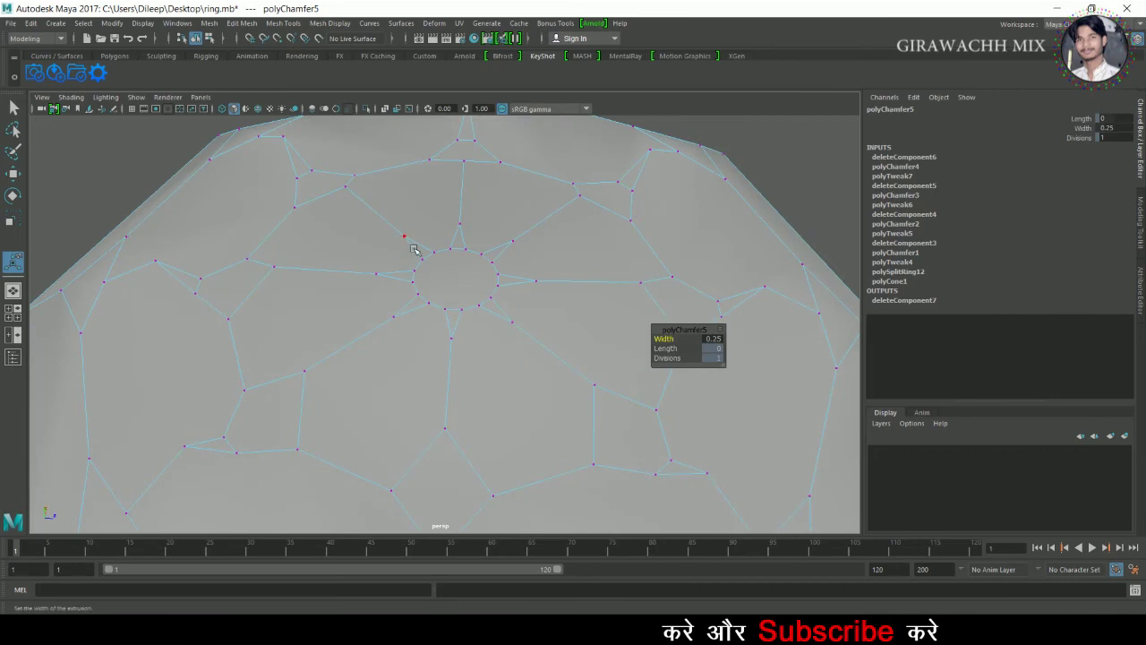
{"action": "left_click_drag", "start_coordinate": [434, 264], "coordinate": [489, 241], "text": "alt"}
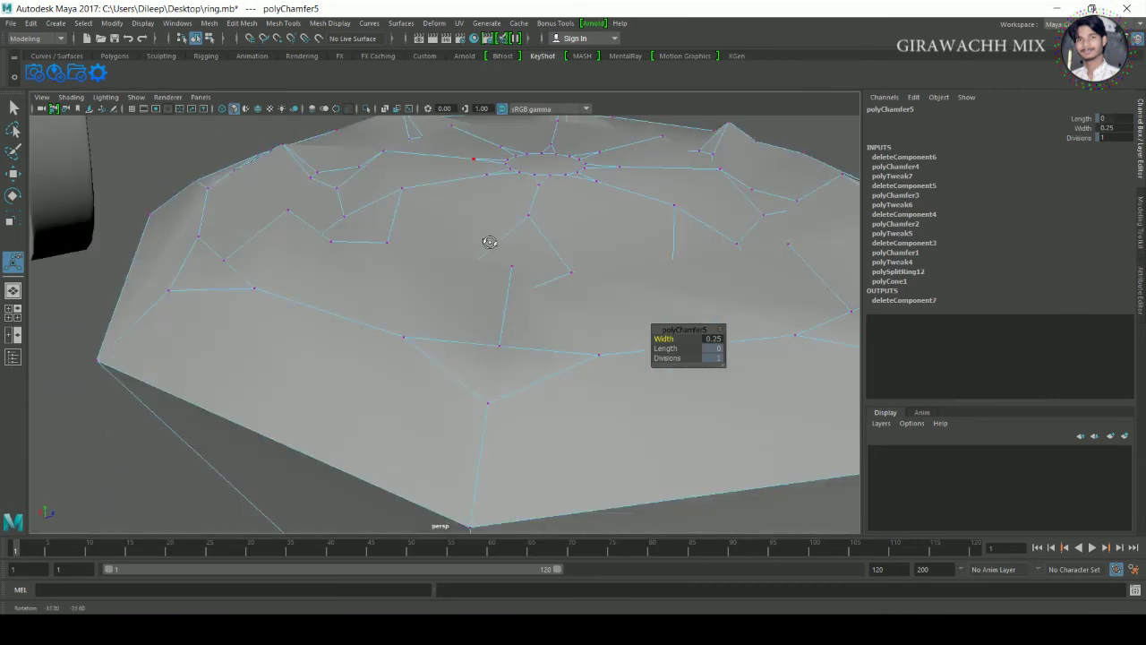
{"action": "left_click_drag", "start_coordinate": [490, 166], "coordinate": [461, 172], "text": "alt"}
{"action": "left_click", "coordinate": [448, 159]}
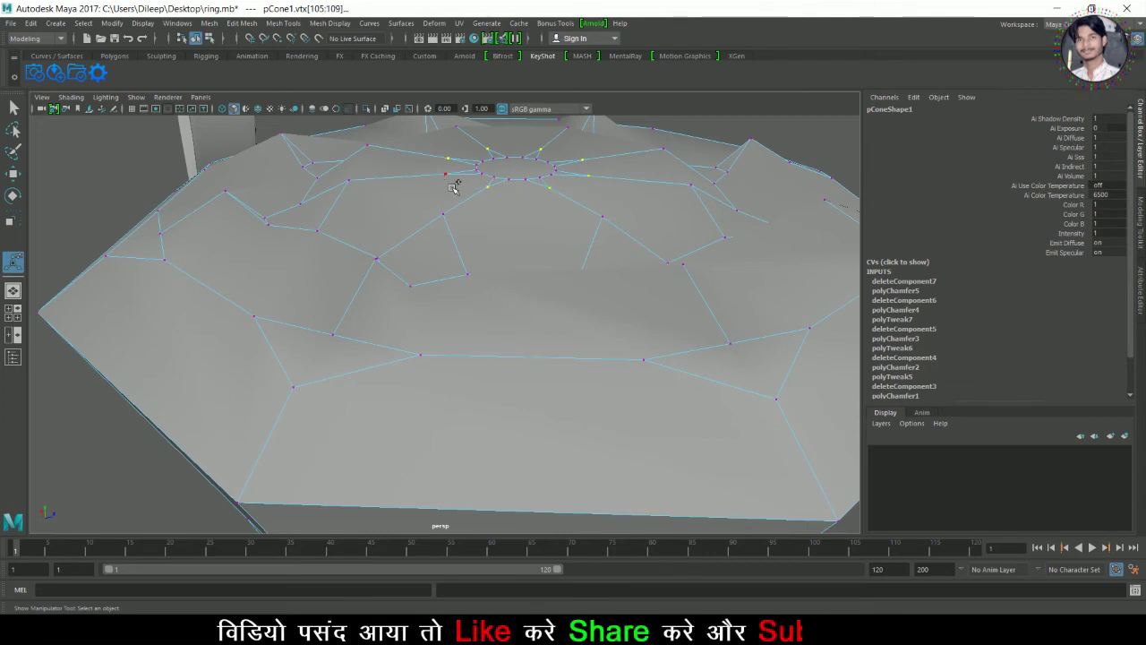
{"action": "left_click_drag", "start_coordinate": [524, 141], "coordinate": [522, 154]}
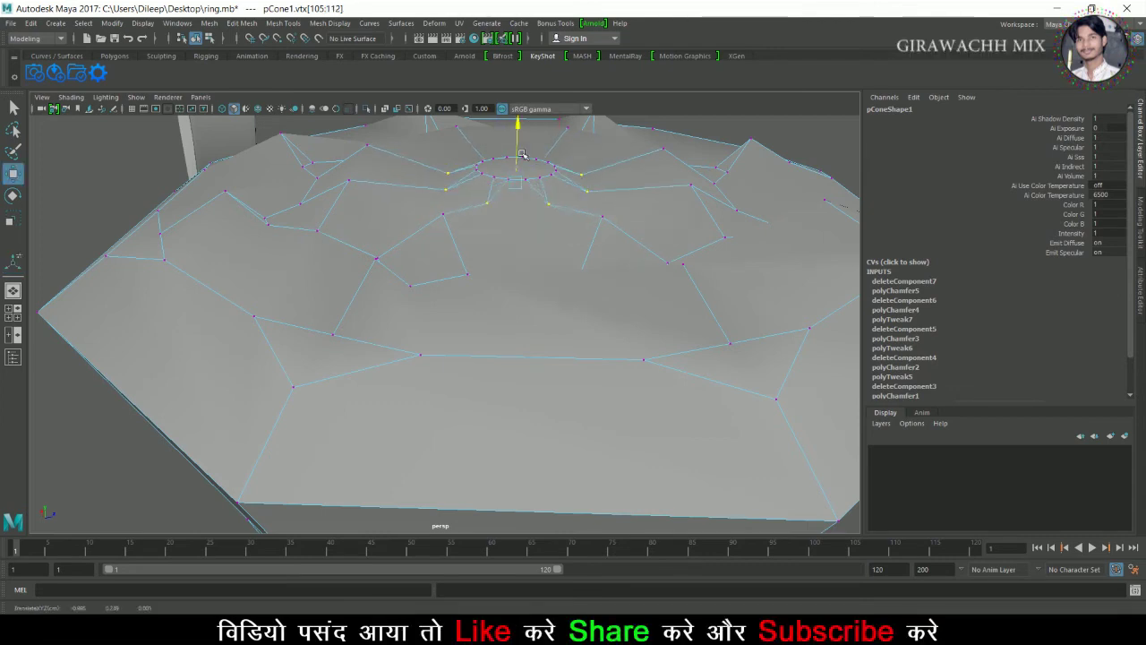
- Orbit out to show the gem beside the ring and select the whole gem
{"action": "scroll", "coordinate": [576, 227], "scroll_direction": "down", "scroll_amount": 5}
{"action": "scroll", "coordinate": [397, 248], "scroll_direction": "down", "scroll_amount": 5}
{"action": "right_click_drag", "start_coordinate": [439, 277], "coordinate": [499, 259]}
{"action": "mouse_move", "coordinate": [538, 286]}
{"action": "left_mouse_down", "text": "alt"}
{"action": "mouse_move", "coordinate": [666, 298]}
{"action": "mouse_move", "coordinate": [576, 269]}
{"action": "mouse_move", "coordinate": [663, 276]}
{"action": "mouse_move", "coordinate": [402, 272]}
{"action": "left_mouse_up", "text": "alt"}
{"action": "left_click", "coordinate": [403, 296]}
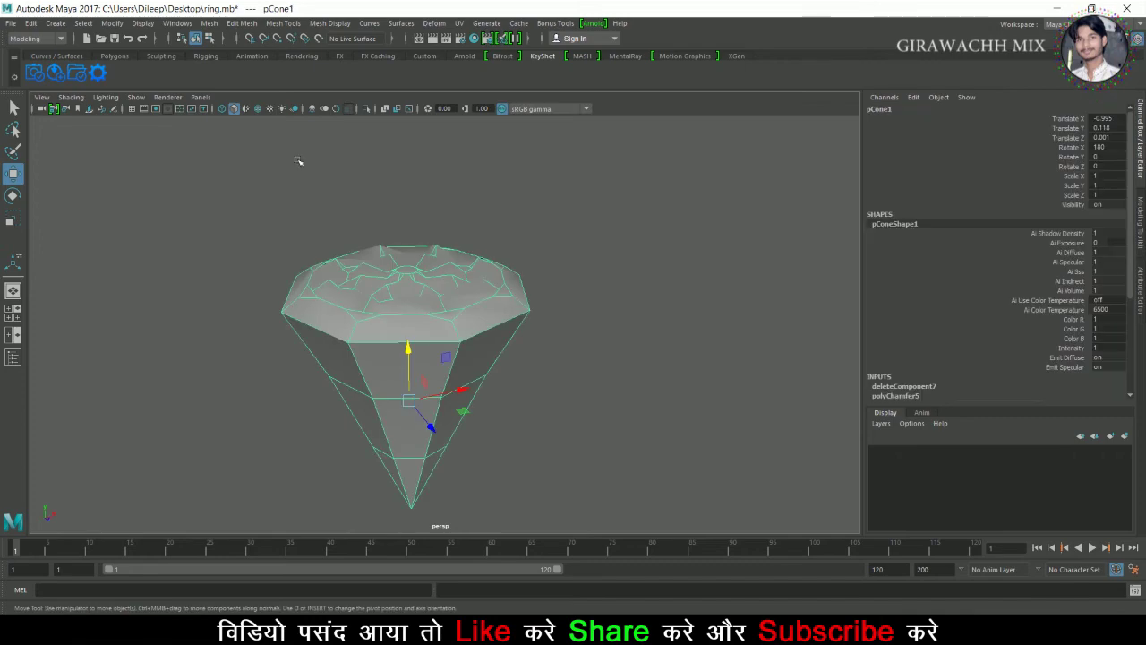
- Turn on Wireframe on Shaded and select the gem, viewing its faceted top from above
{"action": "left_click", "coordinate": [257, 108]}
{"action": "left_click", "coordinate": [640, 307]}
{"action": "mouse_move", "coordinate": [639, 307]}
{"action": "left_mouse_down", "text": "alt"}
{"action": "mouse_move", "coordinate": [675, 277]}
{"action": "mouse_move", "coordinate": [430, 269]}
{"action": "mouse_move", "coordinate": [563, 299]}
{"action": "mouse_move", "coordinate": [502, 335]}
{"action": "mouse_move", "coordinate": [555, 287]}
{"action": "mouse_move", "coordinate": [469, 469]}
{"action": "left_mouse_up", "text": "alt"}
{"action": "right_click_drag", "start_coordinate": [652, 317], "coordinate": [550, 322], "text": "alt"}
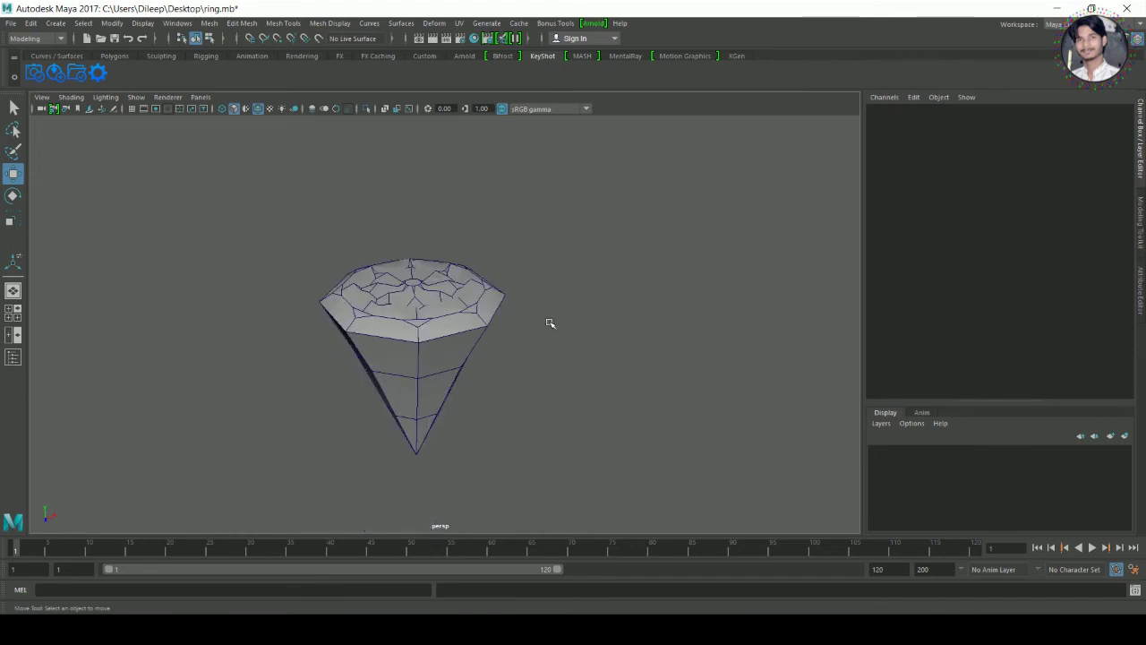
{"action": "left_click", "coordinate": [453, 310]}
{"action": "right_click_drag", "start_coordinate": [453, 310], "coordinate": [555, 310], "text": "alt"}
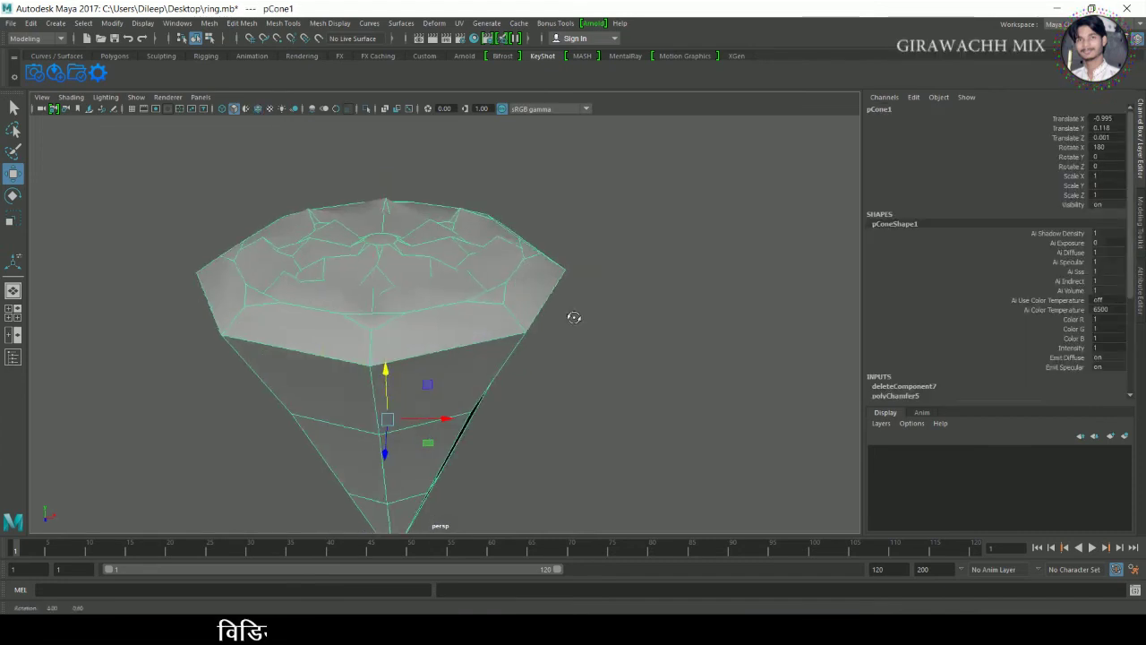
{"action": "mouse_move", "coordinate": [584, 316]}
{"action": "left_mouse_down", "text": "alt"}
{"action": "mouse_move", "coordinate": [450, 317]}
{"action": "mouse_move", "coordinate": [329, 227]}
{"action": "mouse_move", "coordinate": [422, 222]}
{"action": "left_mouse_up", "text": "alt"}
- Chamfer the selected top vertices at width 0.25 in vertex mode
{"action": "right_click_drag", "start_coordinate": [320, 273], "coordinate": [269, 277]}
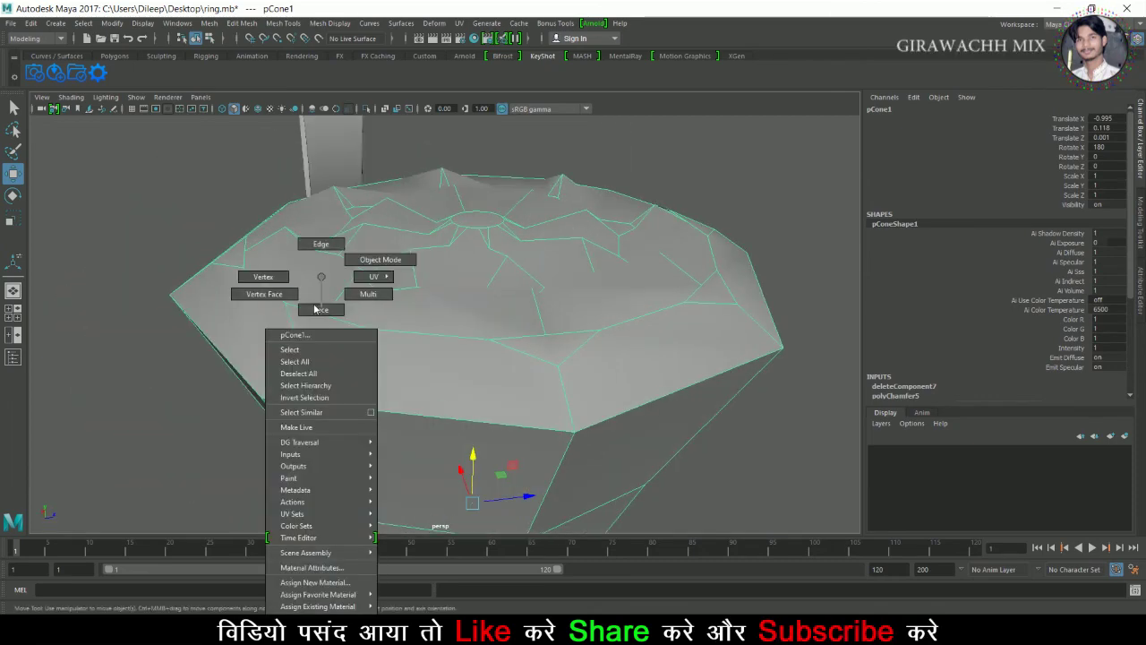
{"action": "mouse_move", "coordinate": [578, 377]}
{"action": "left_mouse_down", "text": "alt"}
{"action": "mouse_move", "coordinate": [657, 366]}
{"action": "mouse_move", "coordinate": [600, 363]}
{"action": "left_mouse_up", "text": "alt"}
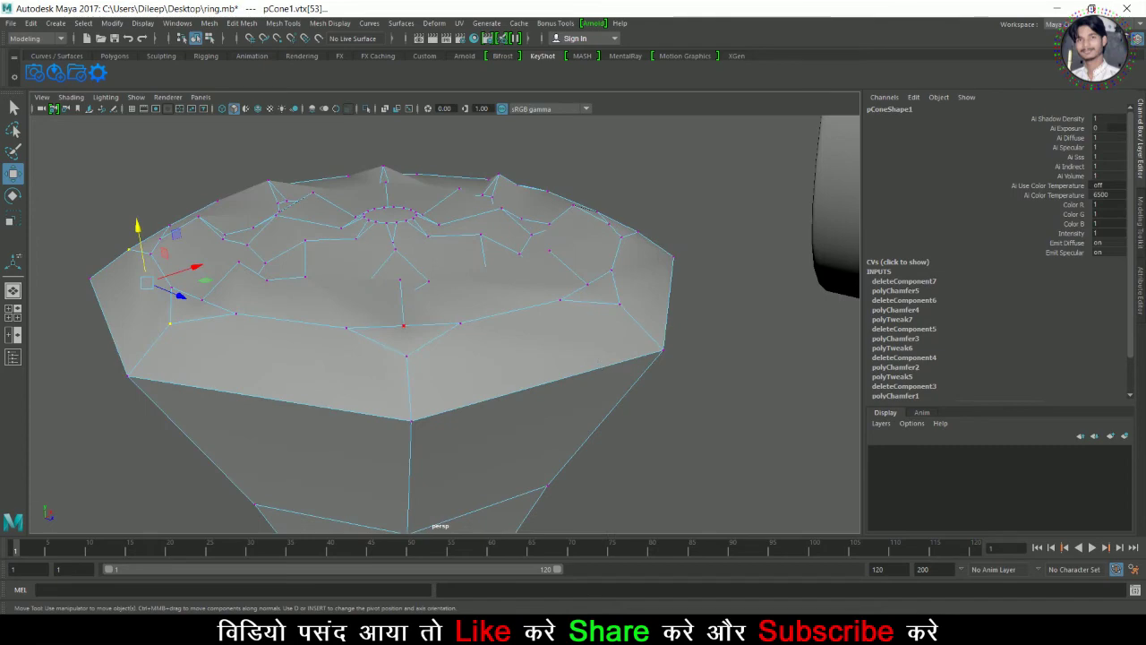
{"action": "mouse_move", "coordinate": [522, 390]}
{"action": "left_mouse_down", "text": "alt"}
{"action": "mouse_move", "coordinate": [404, 358]}
{"action": "mouse_move", "coordinate": [517, 376]}
{"action": "mouse_move", "coordinate": [440, 333]}
{"action": "mouse_move", "coordinate": [506, 351]}
{"action": "mouse_move", "coordinate": [584, 327]}
{"action": "mouse_move", "coordinate": [621, 424]}
{"action": "mouse_move", "coordinate": [660, 394]}
{"action": "left_mouse_up", "text": "alt"}
{"action": "right_click_drag", "start_coordinate": [660, 394], "coordinate": [720, 367], "text": "shift"}
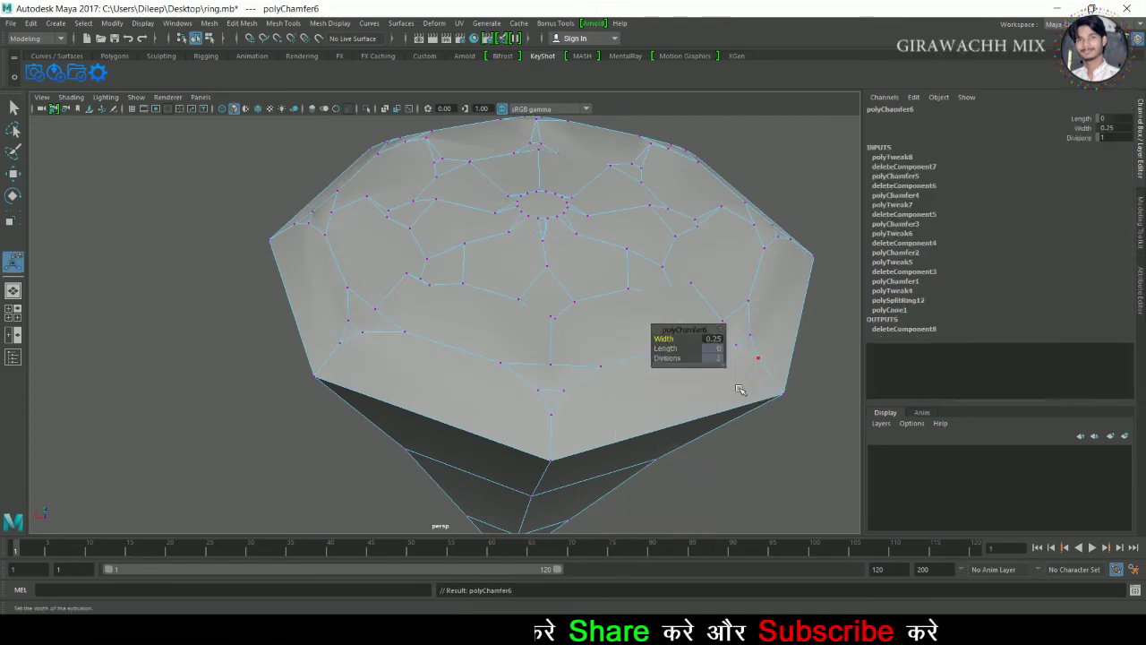
{"action": "left_click_drag", "start_coordinate": [602, 390], "coordinate": [660, 332], "text": "alt"}
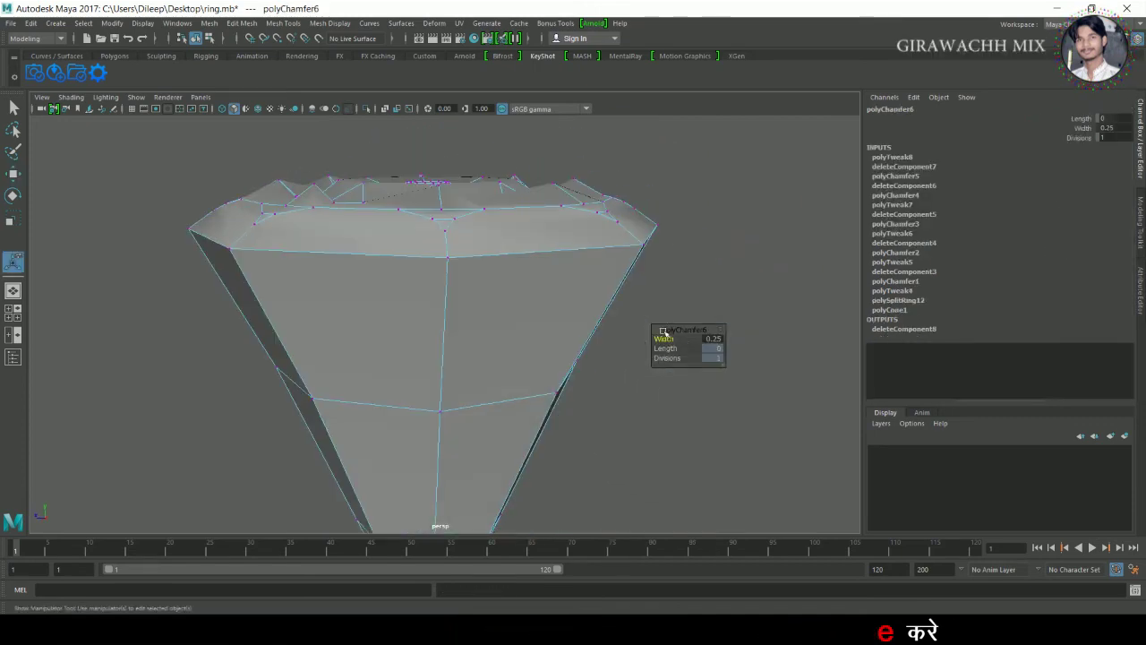
{"action": "key", "text": "t"}
{"action": "mouse_move", "coordinate": [329, 298]}
{"action": "left_mouse_down", "text": "alt"}
{"action": "mouse_move", "coordinate": [415, 277]}
{"action": "mouse_move", "coordinate": [402, 307]}
{"action": "mouse_move", "coordinate": [571, 336]}
{"action": "mouse_move", "coordinate": [641, 314]}
{"action": "mouse_move", "coordinate": [448, 341]}
{"action": "left_mouse_up", "text": "alt"}
- Chamfer another set of top vertices at 0.25, then return to object mode
{"action": "left_click", "coordinate": [555, 235], "text": "shift"}
{"action": "mouse_move", "coordinate": [562, 240]}
{"action": "left_mouse_down", "text": "alt"}
{"action": "mouse_move", "coordinate": [402, 300]}
{"action": "mouse_move", "coordinate": [388, 328]}
{"action": "mouse_move", "coordinate": [350, 318]}
{"action": "mouse_move", "coordinate": [433, 289]}
{"action": "left_mouse_up", "text": "alt"}
{"action": "right_click_drag", "start_coordinate": [455, 291], "coordinate": [511, 283], "text": "shift"}
{"action": "mouse_move", "coordinate": [520, 289]}
{"action": "left_mouse_down", "text": "alt"}
{"action": "mouse_move", "coordinate": [381, 374]}
{"action": "mouse_move", "coordinate": [343, 350]}
{"action": "mouse_move", "coordinate": [603, 415]}
{"action": "left_mouse_up", "text": "alt"}
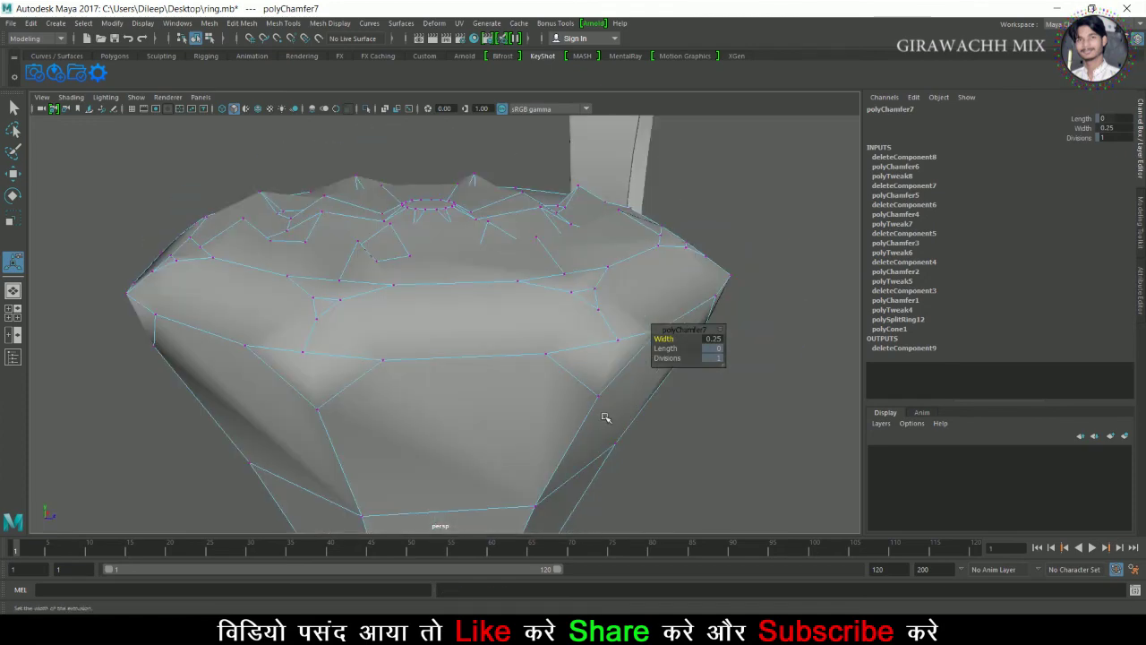
{"action": "right_click_drag", "start_coordinate": [475, 276], "coordinate": [598, 258]}
{"action": "scroll", "coordinate": [724, 253], "scroll_direction": "down", "scroll_amount": 5}
{"action": "scroll", "coordinate": [724, 252], "scroll_direction": "up", "scroll_amount": 3}
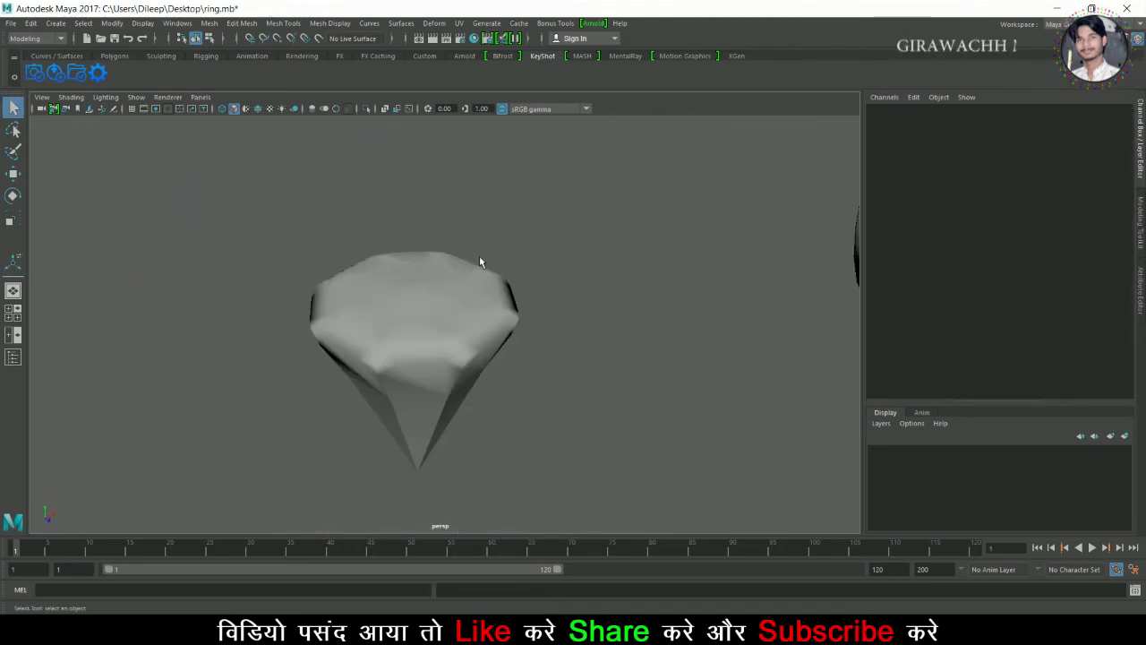
- Inspect the gem from above and check the viewport Lighting menu
{"action": "left_click", "coordinate": [479, 255]}
{"action": "mouse_move", "coordinate": [479, 255]}
{"action": "left_mouse_down", "text": "alt"}
{"action": "mouse_move", "coordinate": [555, 276]}
{"action": "mouse_move", "coordinate": [456, 238]}
{"action": "mouse_move", "coordinate": [427, 251]}
{"action": "left_mouse_up", "text": "alt"}
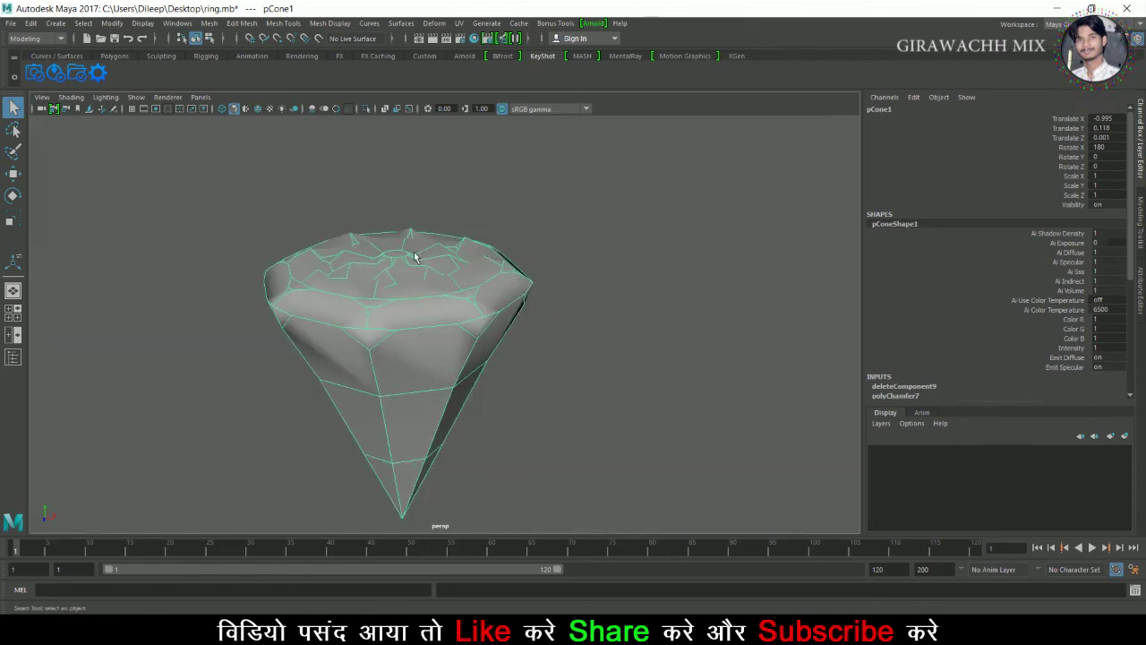
{"action": "scroll", "coordinate": [463, 297], "scroll_direction": "up", "scroll_amount": 5}
{"action": "scroll", "coordinate": [390, 308], "scroll_direction": "up", "scroll_amount": 3}
{"action": "scroll", "coordinate": [385, 299], "scroll_direction": "down", "scroll_amount": 3}
{"action": "left_click_drag", "start_coordinate": [379, 290], "coordinate": [394, 299], "text": "alt"}
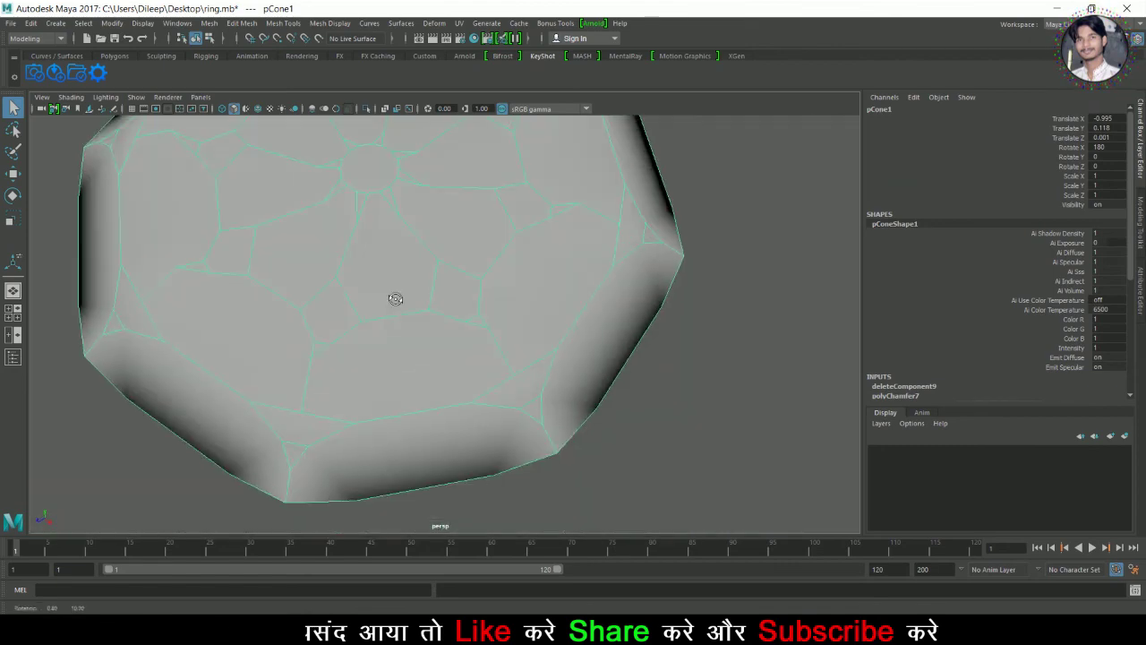
{"action": "scroll", "coordinate": [448, 296], "scroll_direction": "down", "scroll_amount": 3}
{"action": "left_click", "coordinate": [106, 97]}
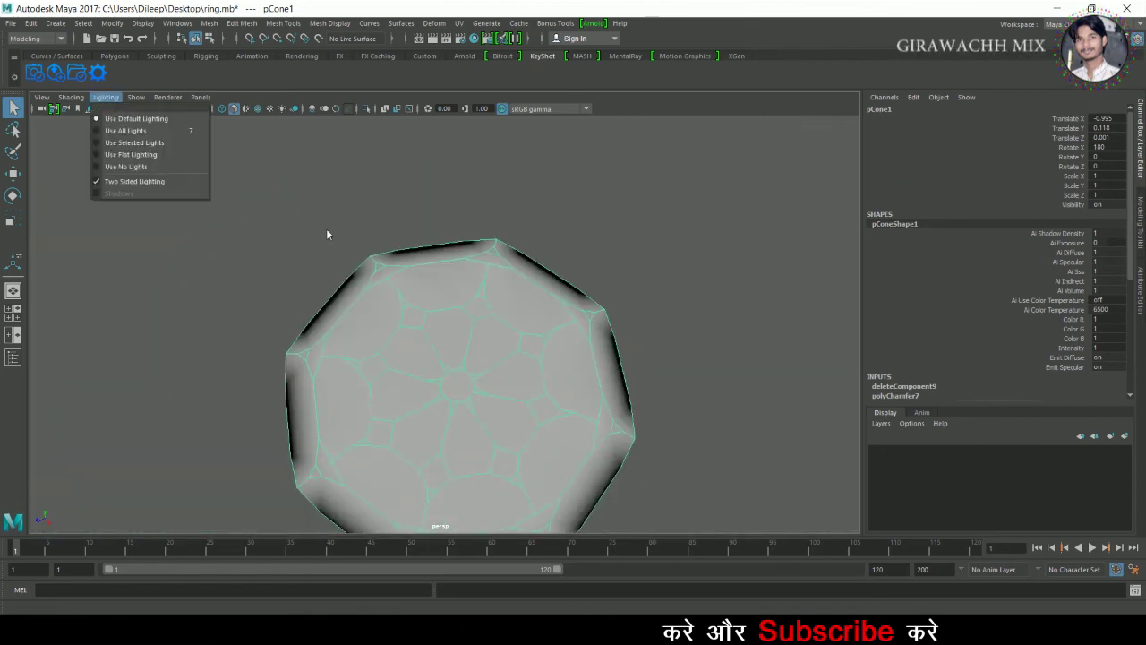
- Orbit around the gem to a lower side view of its pavilion
{"action": "left_click_drag", "start_coordinate": [328, 235], "coordinate": [529, 198], "text": "alt"}
{"action": "mouse_move", "coordinate": [520, 284]}
{"action": "left_mouse_down", "text": "alt"}
{"action": "mouse_move", "coordinate": [583, 274]}
{"action": "mouse_move", "coordinate": [593, 287]}
{"action": "mouse_move", "coordinate": [468, 302]}
{"action": "left_mouse_up", "text": "alt"}
{"action": "left_click", "coordinate": [582, 274]}
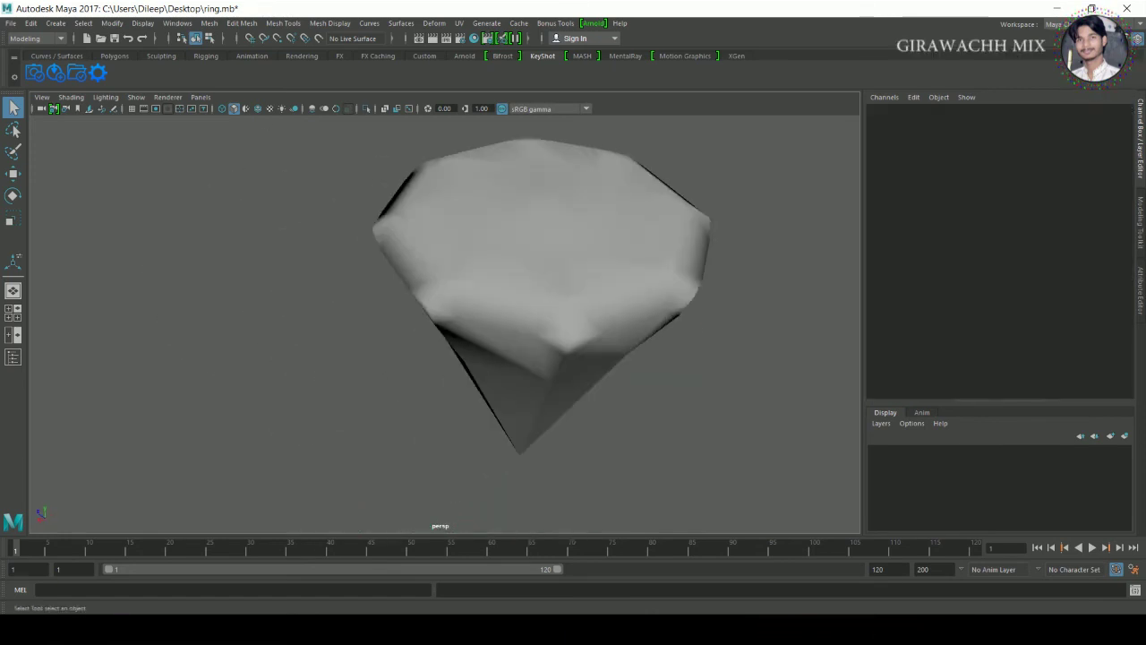
{"action": "left_click_drag", "start_coordinate": [274, 218], "coordinate": [573, 268], "text": "alt"}
{"action": "mouse_move", "coordinate": [660, 331]}
{"action": "left_mouse_down", "text": "alt"}
{"action": "mouse_move", "coordinate": [517, 281]}
{"action": "mouse_move", "coordinate": [681, 327]}
{"action": "left_mouse_up", "text": "alt"}
{"action": "left_click", "coordinate": [516, 281]}
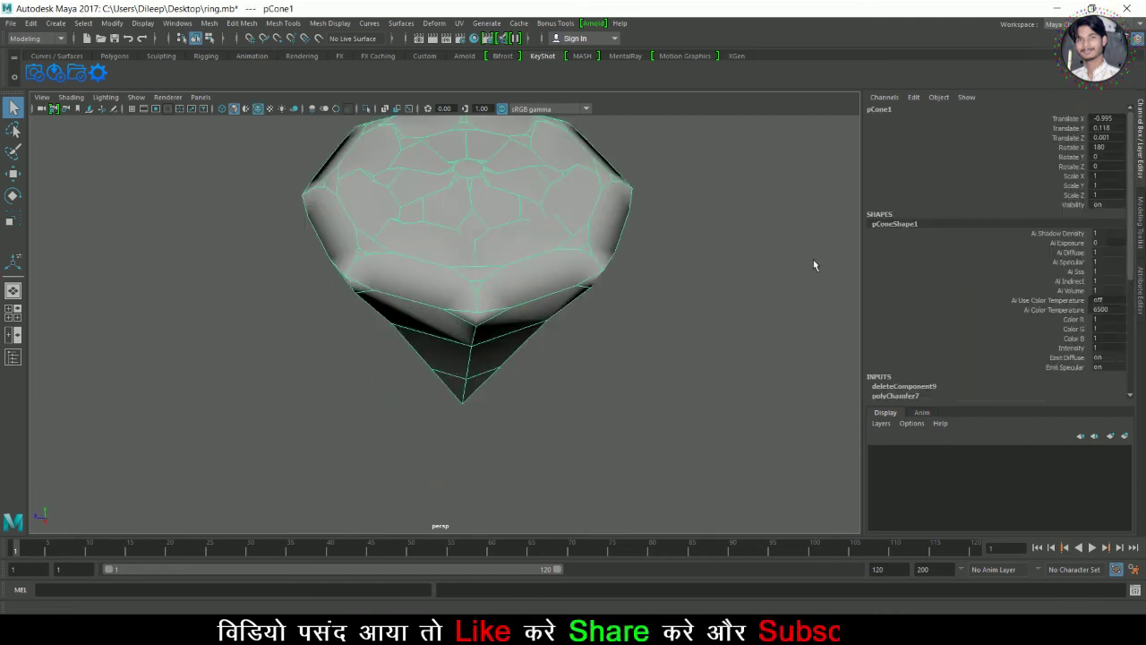
{"action": "left_click", "coordinate": [262, 147]}
{"action": "mouse_move", "coordinate": [269, 182]}
{"action": "left_mouse_down", "text": "alt"}
{"action": "mouse_move", "coordinate": [259, 238]}
{"action": "mouse_move", "coordinate": [263, 199]}
{"action": "left_mouse_up", "text": "alt"}
- Select the ring of lower-cone vertices and move it upward
{"action": "right_click_drag", "start_coordinate": [263, 200], "coordinate": [398, 262], "text": "alt"}
{"action": "left_click_drag", "start_coordinate": [397, 261], "coordinate": [510, 332], "text": "alt"}
{"action": "mouse_move", "coordinate": [509, 333]}
{"action": "right_mouse_down", "text": "alt"}
{"action": "mouse_move", "coordinate": [551, 337]}
{"action": "mouse_move", "coordinate": [499, 274]}
{"action": "mouse_move", "coordinate": [449, 377]}
{"action": "right_mouse_up", "text": "alt"}
{"action": "mouse_move", "coordinate": [448, 378]}
{"action": "left_mouse_down"}
{"action": "mouse_move", "coordinate": [537, 341]}
{"action": "mouse_move", "coordinate": [483, 287]}
{"action": "left_mouse_up"}
{"action": "mouse_move", "coordinate": [379, 333]}
{"action": "left_mouse_down", "text": "alt"}
{"action": "mouse_move", "coordinate": [525, 320]}
{"action": "mouse_move", "coordinate": [409, 325]}
{"action": "mouse_move", "coordinate": [446, 337]}
{"action": "mouse_move", "coordinate": [384, 332]}
{"action": "left_mouse_up", "text": "alt"}
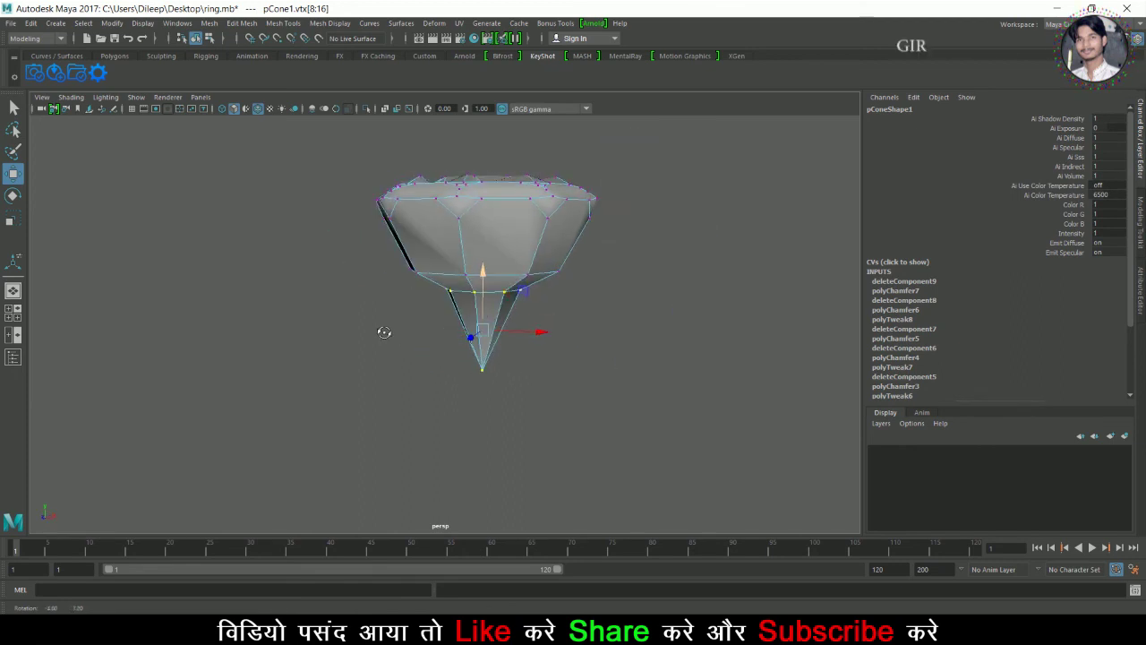
{"action": "mouse_move", "coordinate": [538, 269]}
{"action": "left_mouse_down", "text": "alt"}
{"action": "mouse_move", "coordinate": [614, 218]}
{"action": "mouse_move", "coordinate": [573, 269]}
{"action": "mouse_move", "coordinate": [555, 322]}
{"action": "mouse_move", "coordinate": [565, 360]}
{"action": "left_mouse_up", "text": "alt"}
{"action": "left_click", "coordinate": [537, 341]}
{"action": "double_click", "coordinate": [440, 303]}
{"action": "mouse_move", "coordinate": [440, 303]}
{"action": "left_mouse_down", "text": "alt"}
{"action": "mouse_move", "coordinate": [475, 353]}
{"action": "mouse_move", "coordinate": [461, 242]}
{"action": "mouse_move", "coordinate": [493, 281]}
{"action": "left_mouse_up", "text": "alt"}
{"action": "right_click_drag", "start_coordinate": [403, 242], "coordinate": [548, 182]}
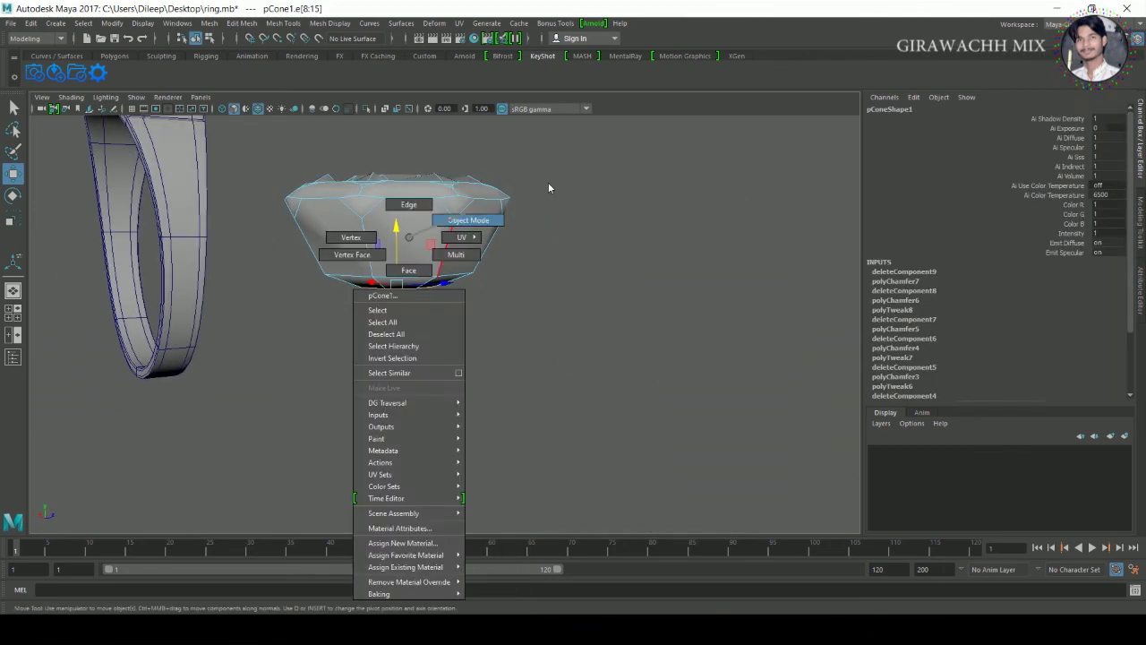
{"action": "scroll", "coordinate": [548, 182], "scroll_direction": "down", "scroll_amount": 3}
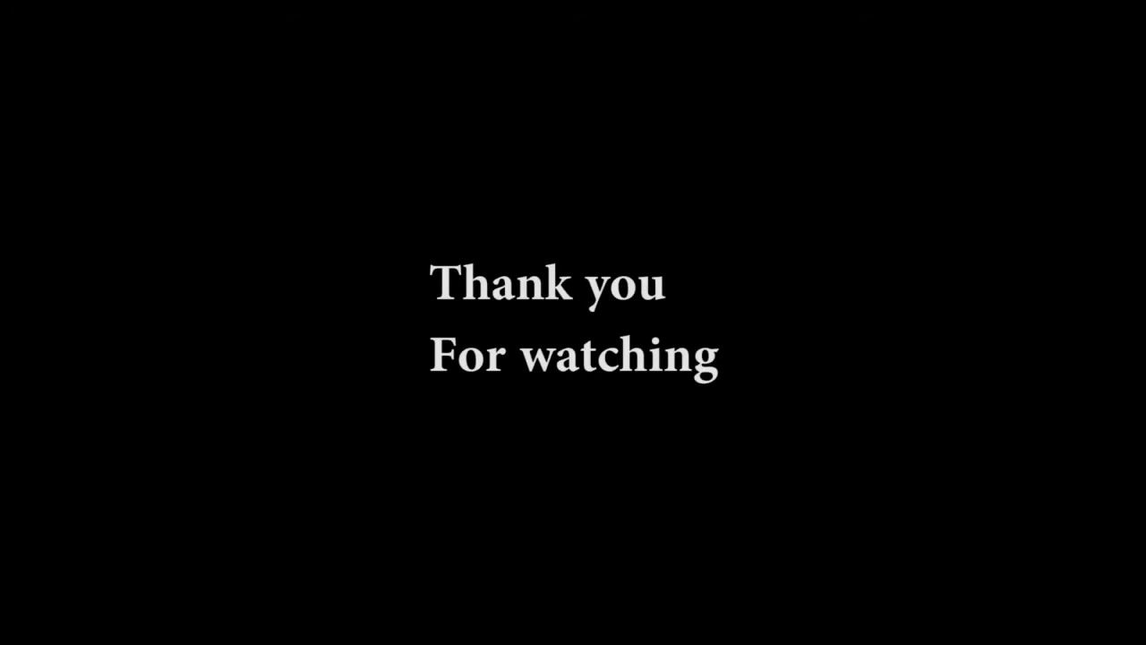